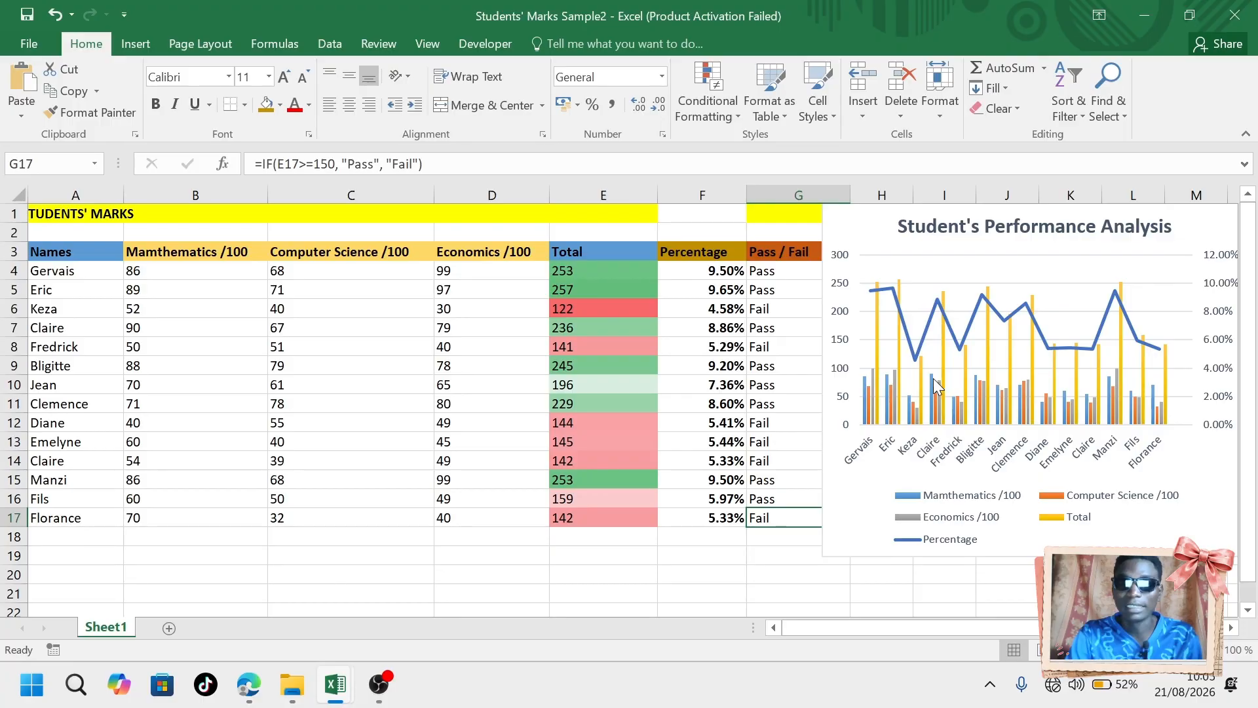
Rename the Total column header in E3 to "Total /300".
mouse_move(937, 387)
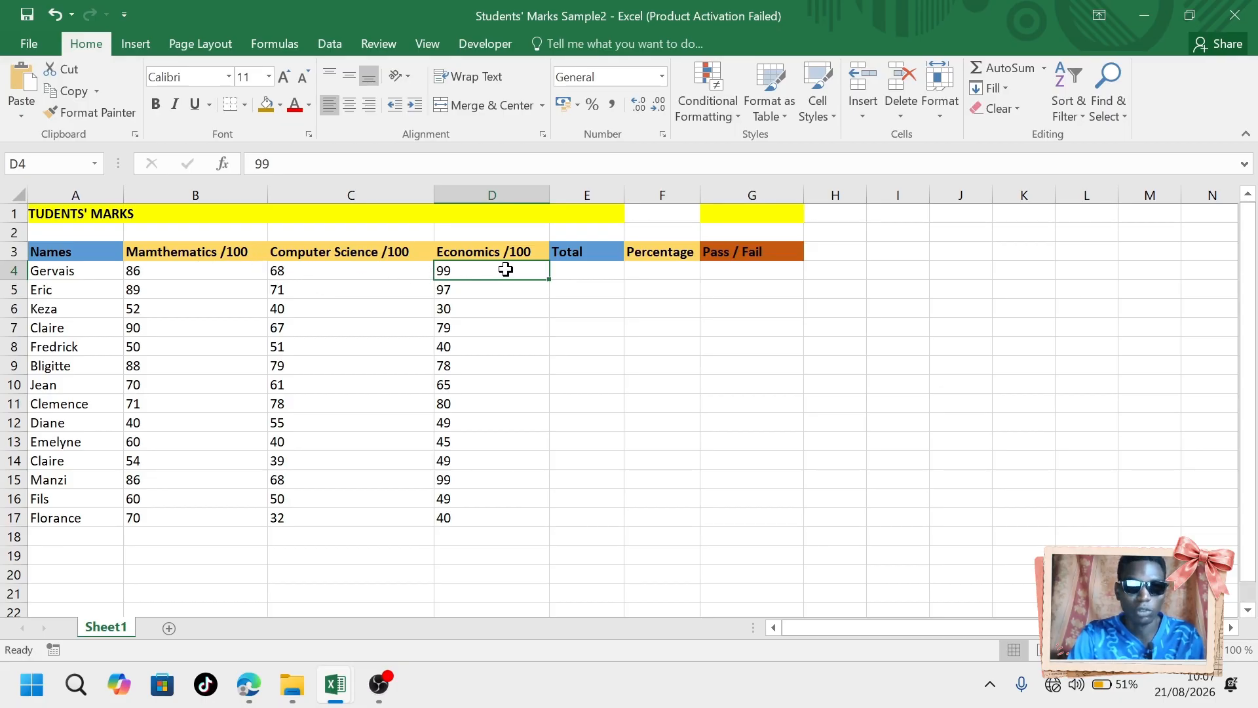
left_click(580, 272)
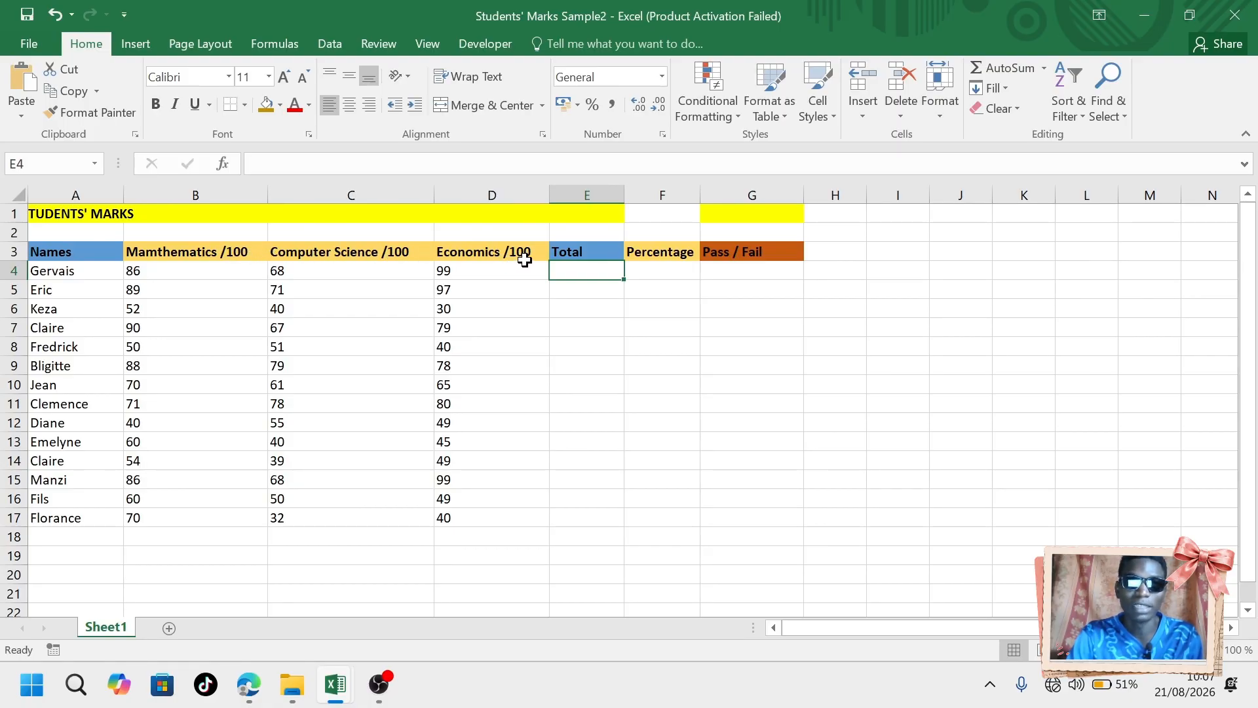
double_click(598, 254)
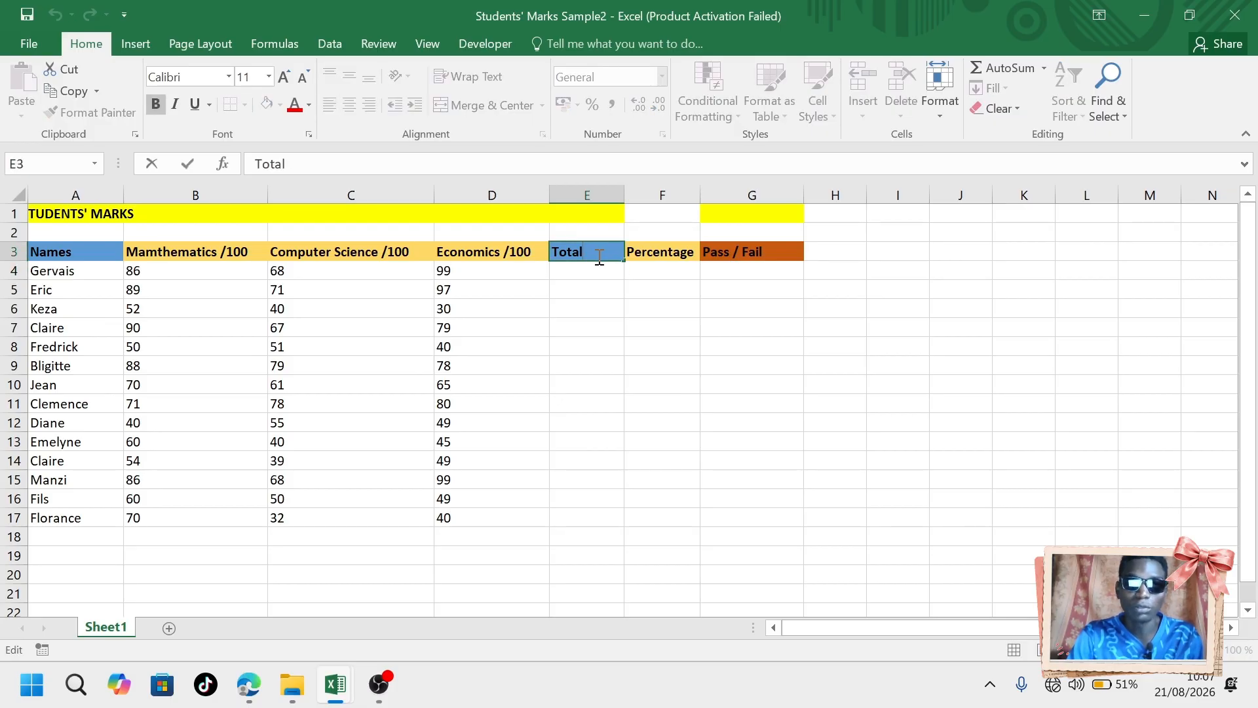
type("/")
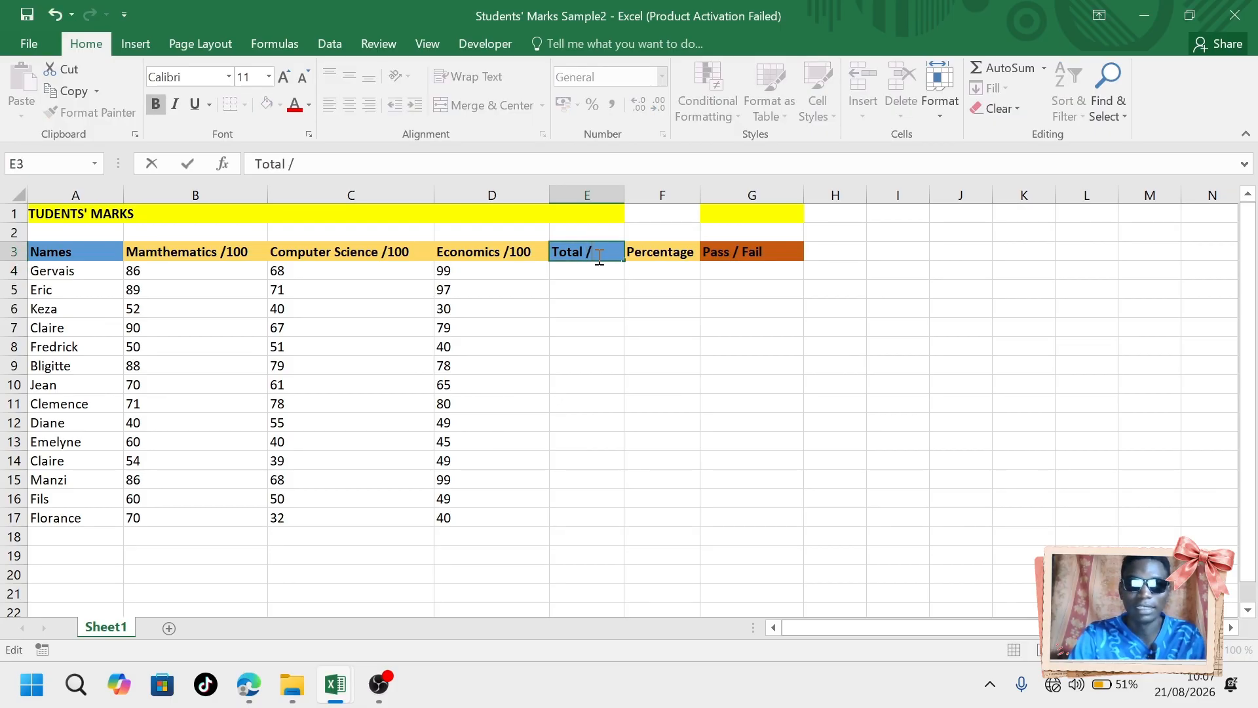
type("300")
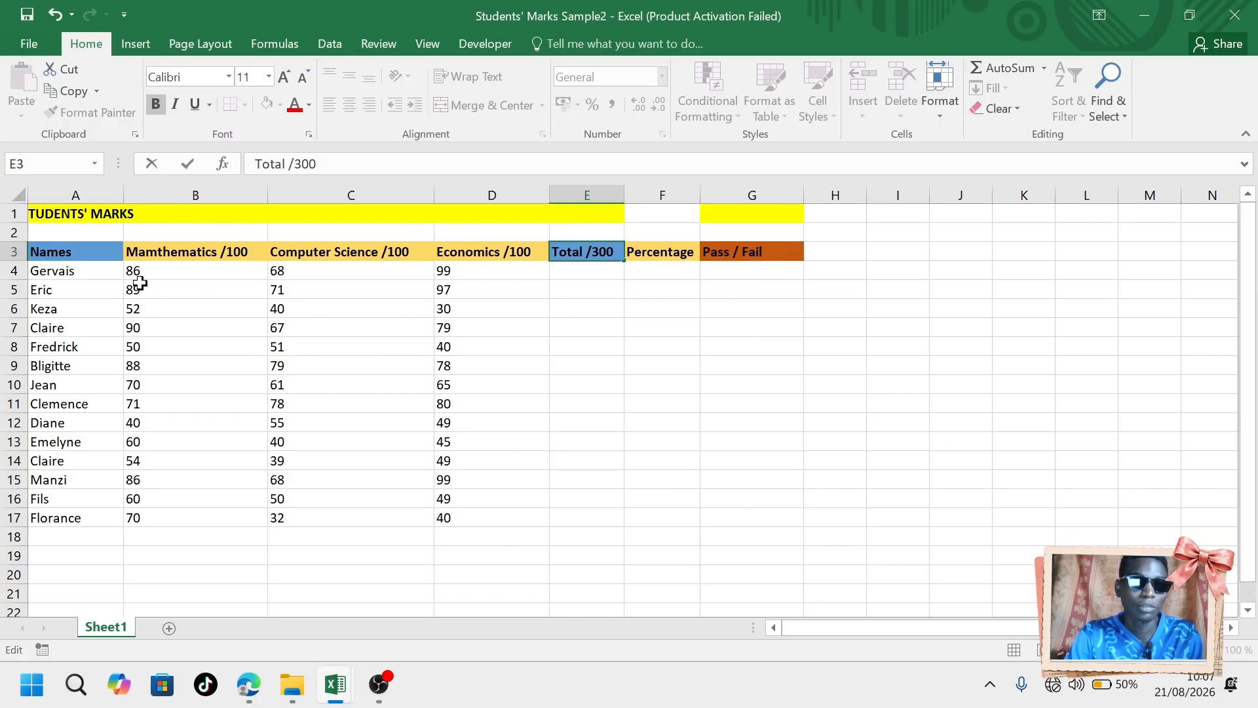
AutoSum the three subject marks of every student into the Total column, rows 4 to 17.
left_click_drag(126, 271, 564, 516)
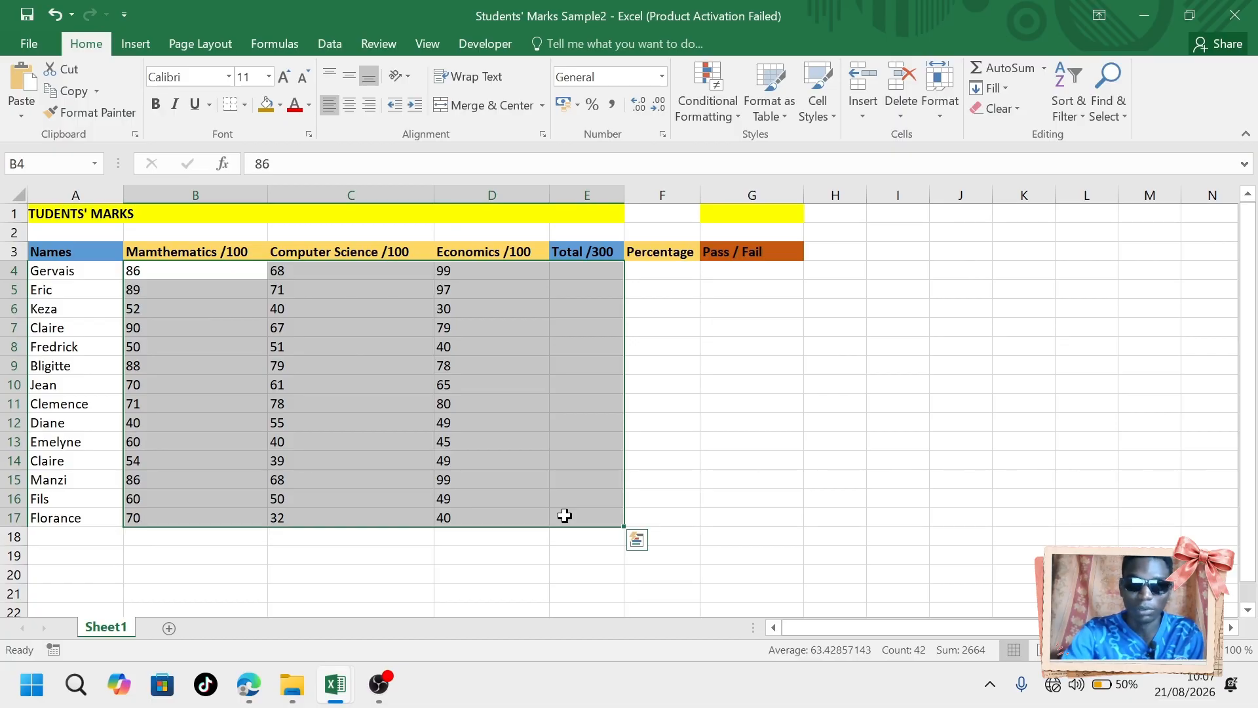
key("alt+equal")
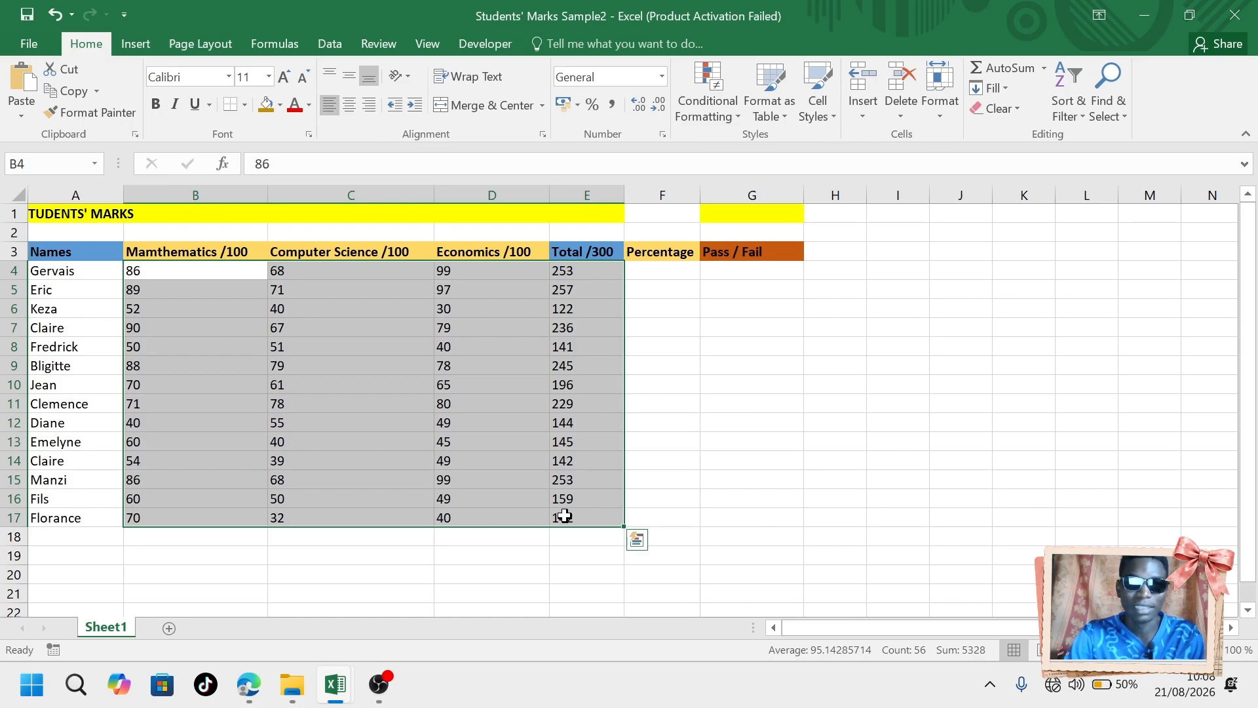
left_click(660, 517)
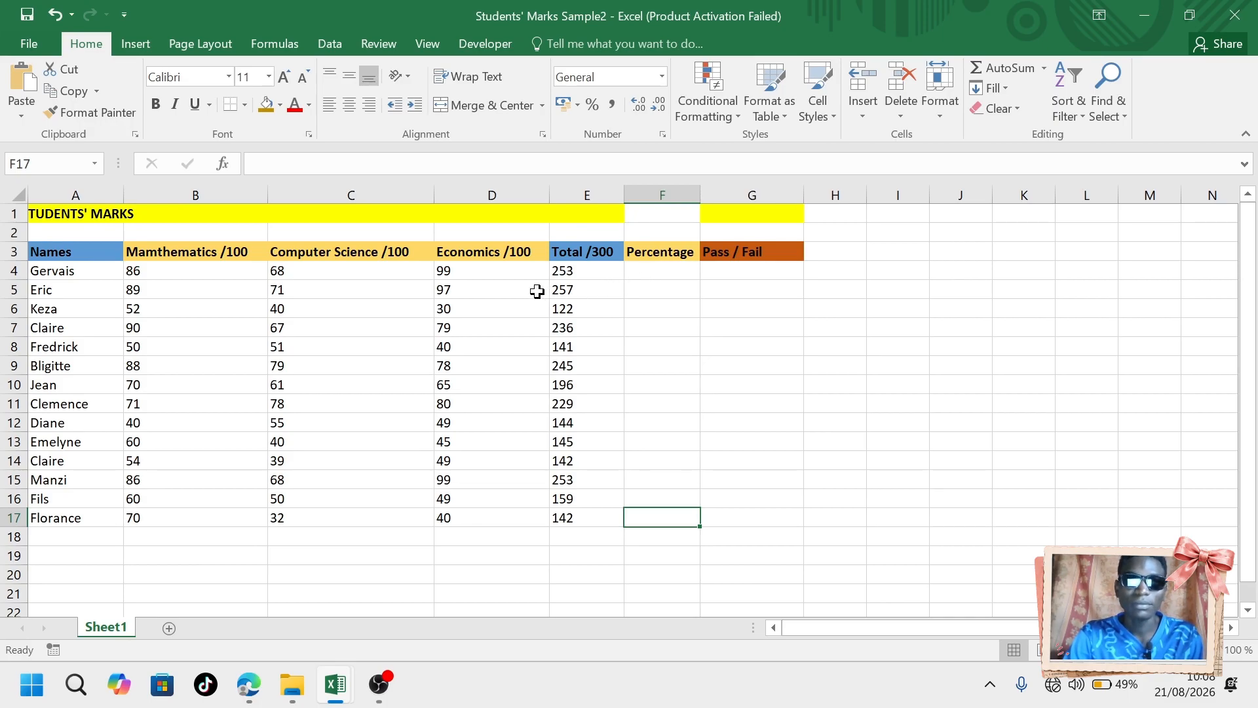
Fill the Percentage column from the totals in E4:E17 using the Quick Analysis % Total column calculation.
left_click_drag(570, 272, 574, 515)
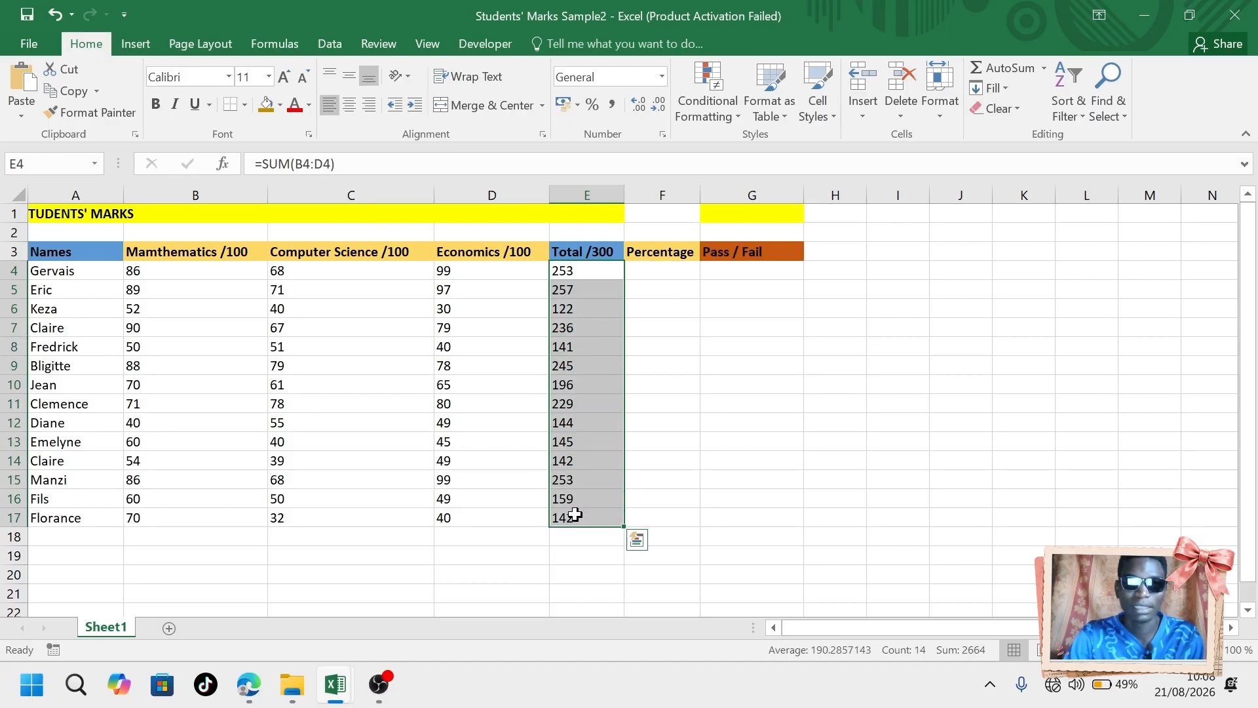
left_click(638, 541)
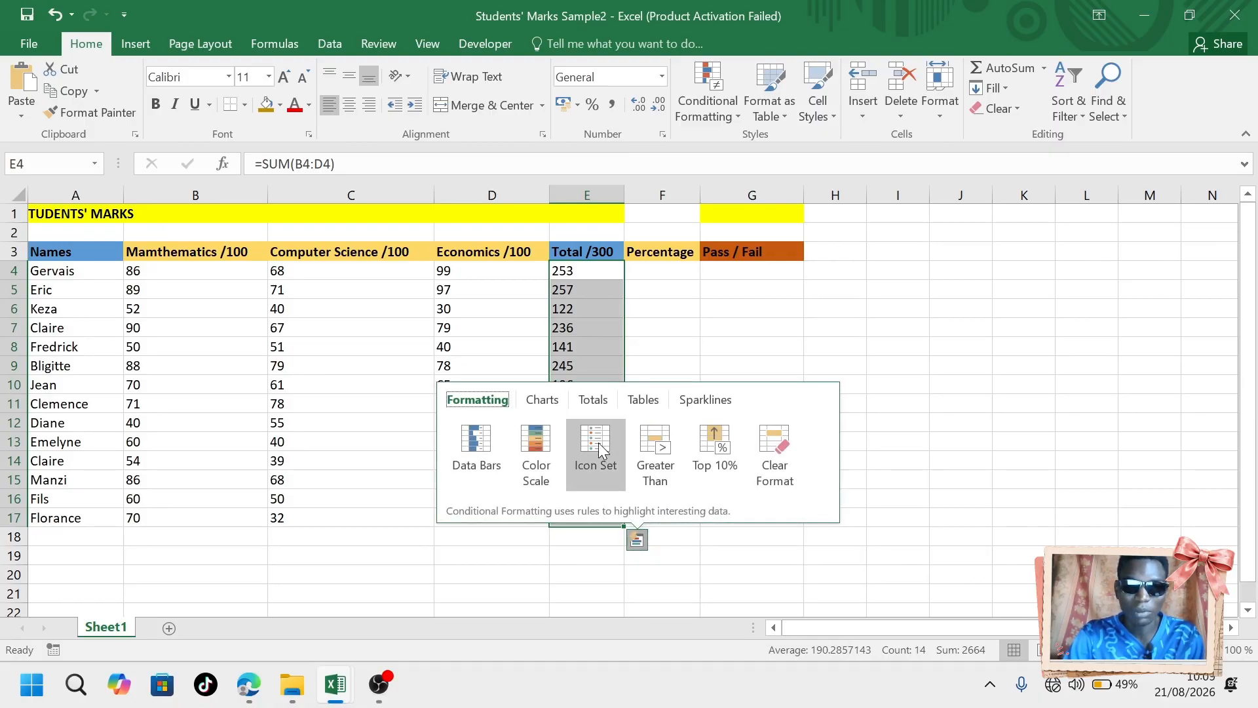
left_click(589, 405)
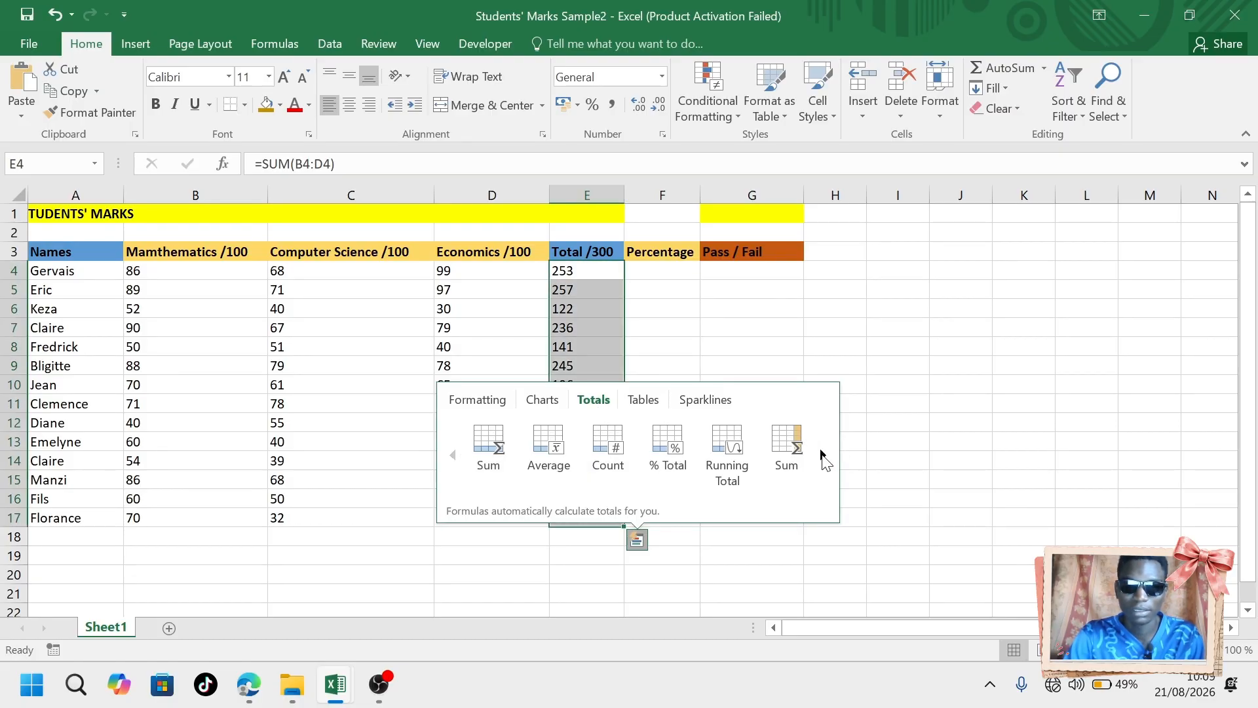
left_click(823, 456)
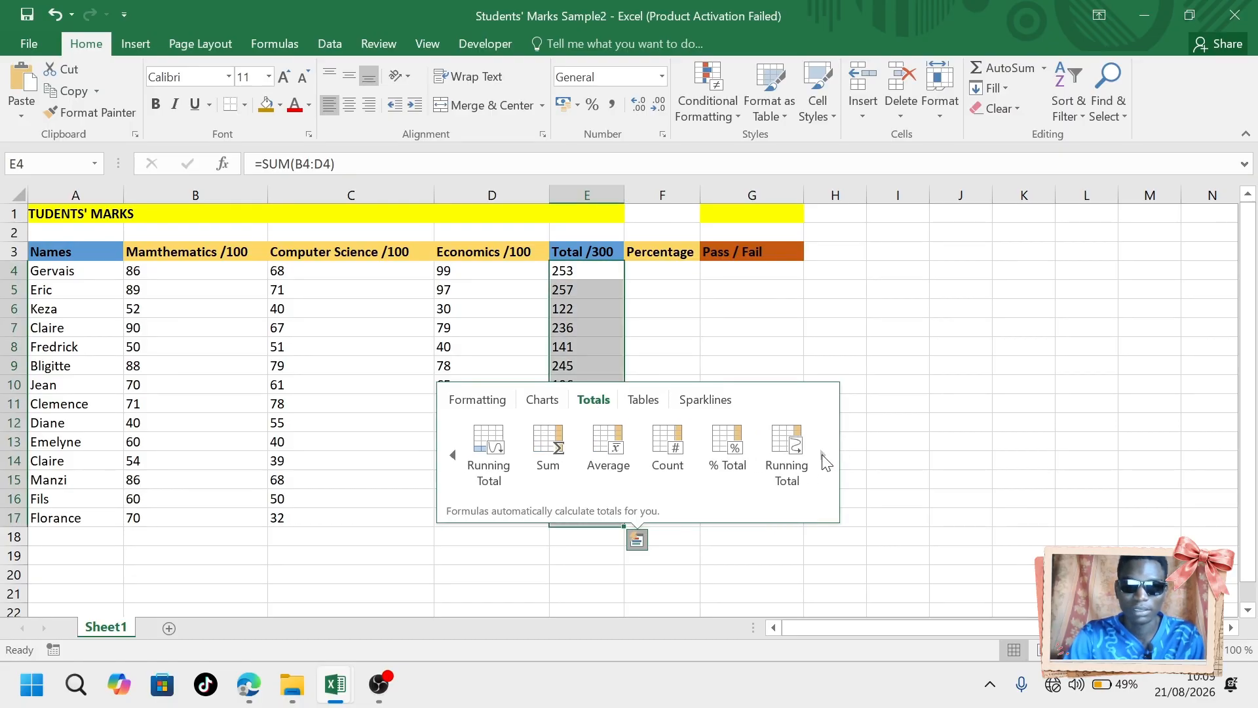
left_click(730, 455)
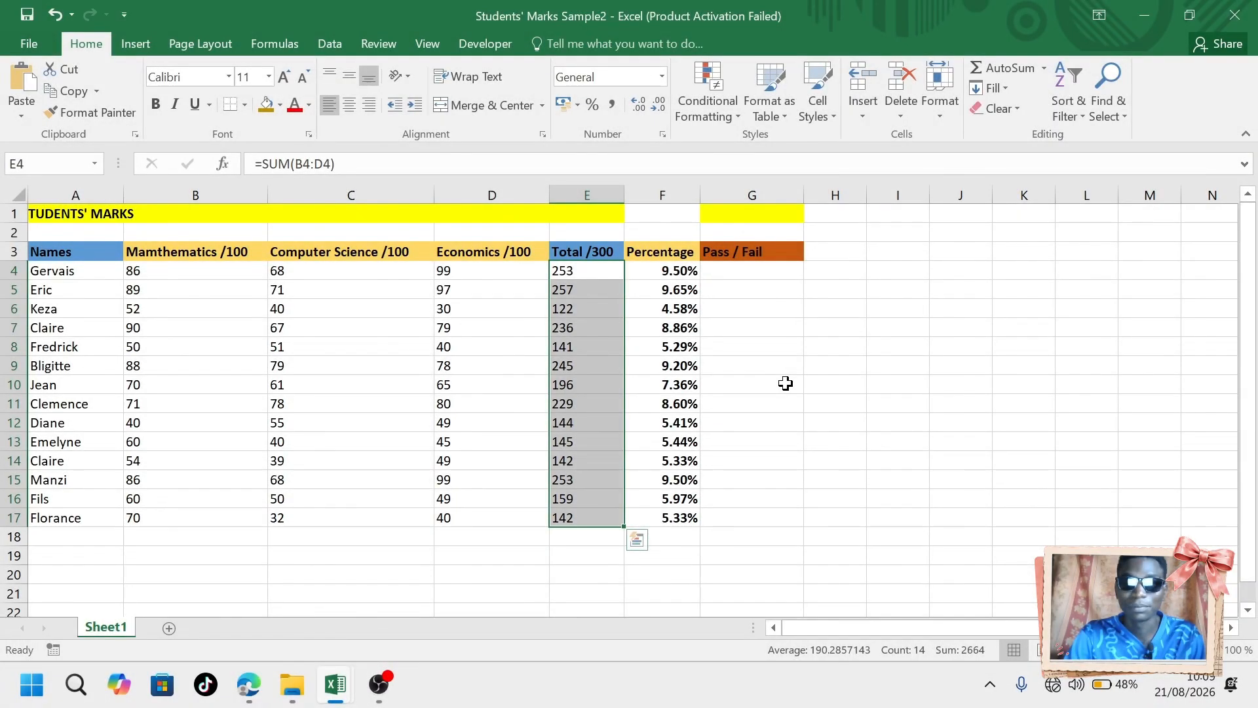
Start an IF formula in G4 with the logical test E4>=150.
left_click(780, 270)
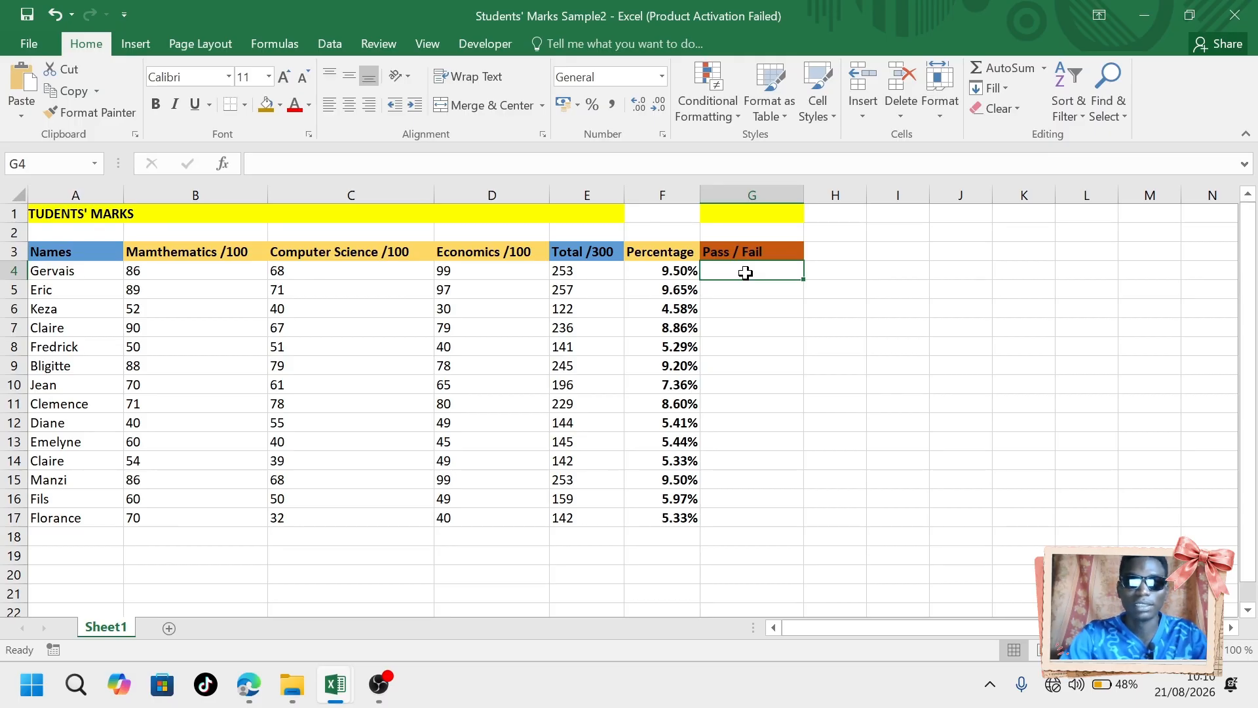
type("=")
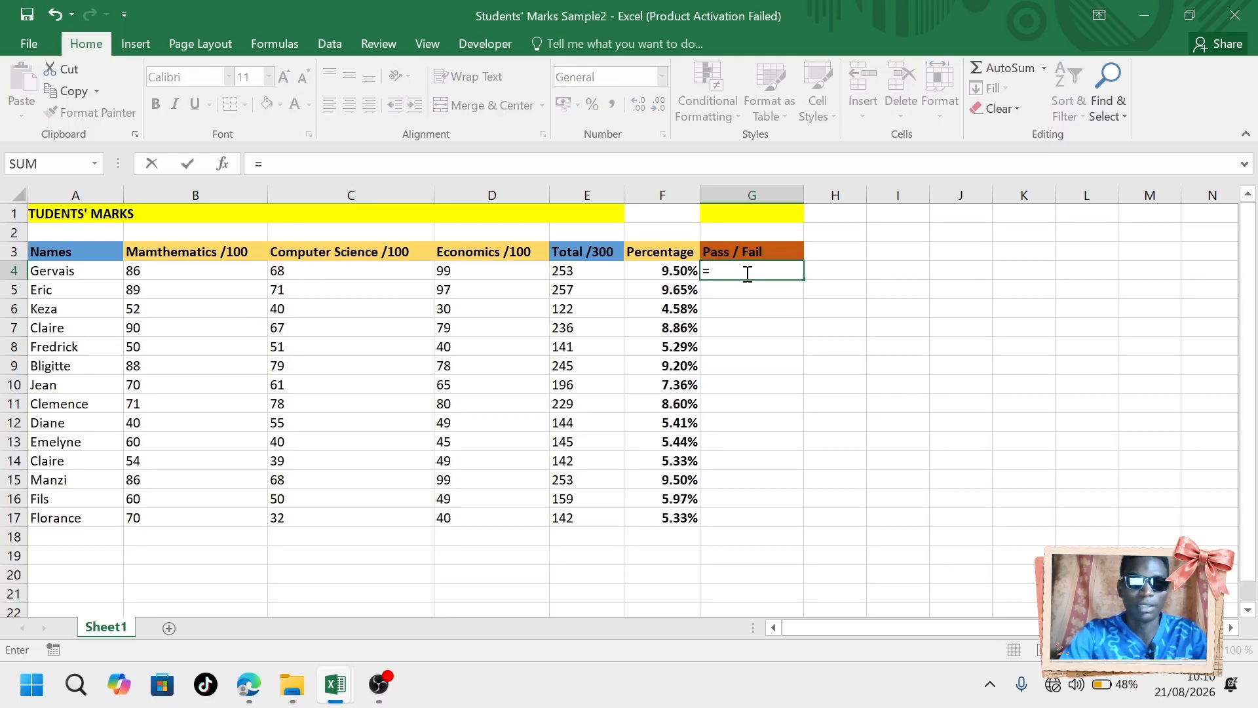
type("If")
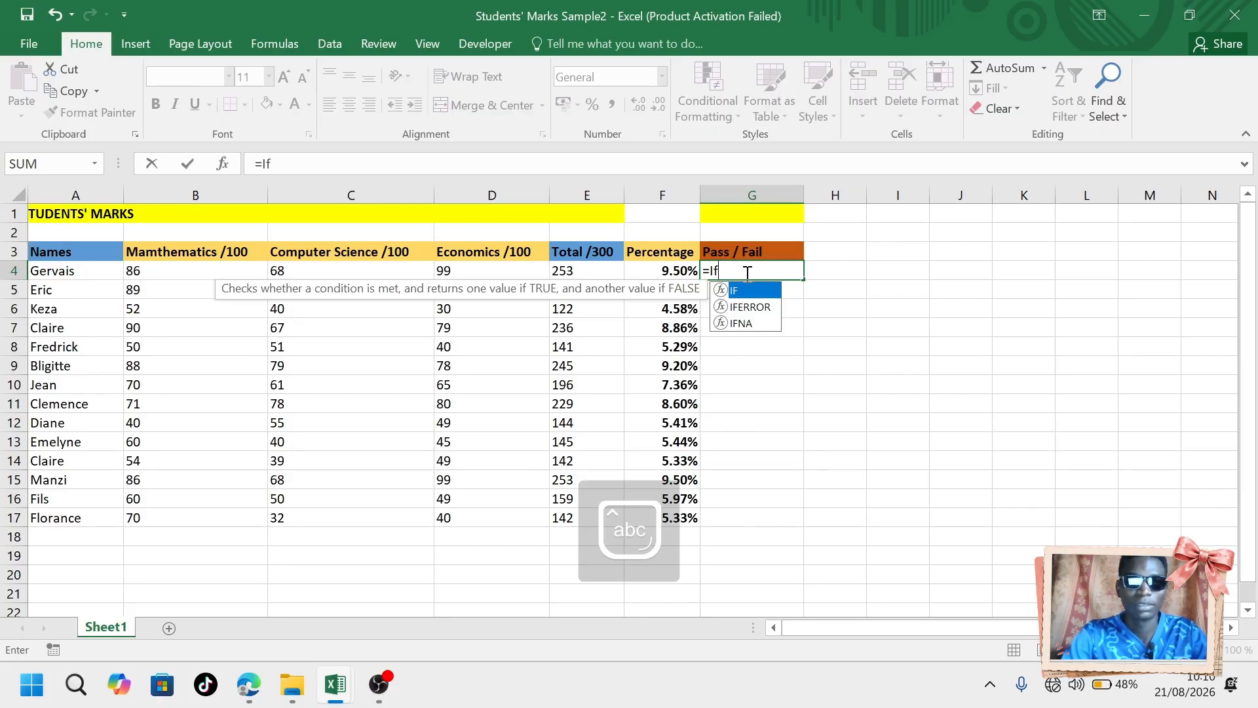
key("BackSpace")
key("Caps_Lock")
type("F(")
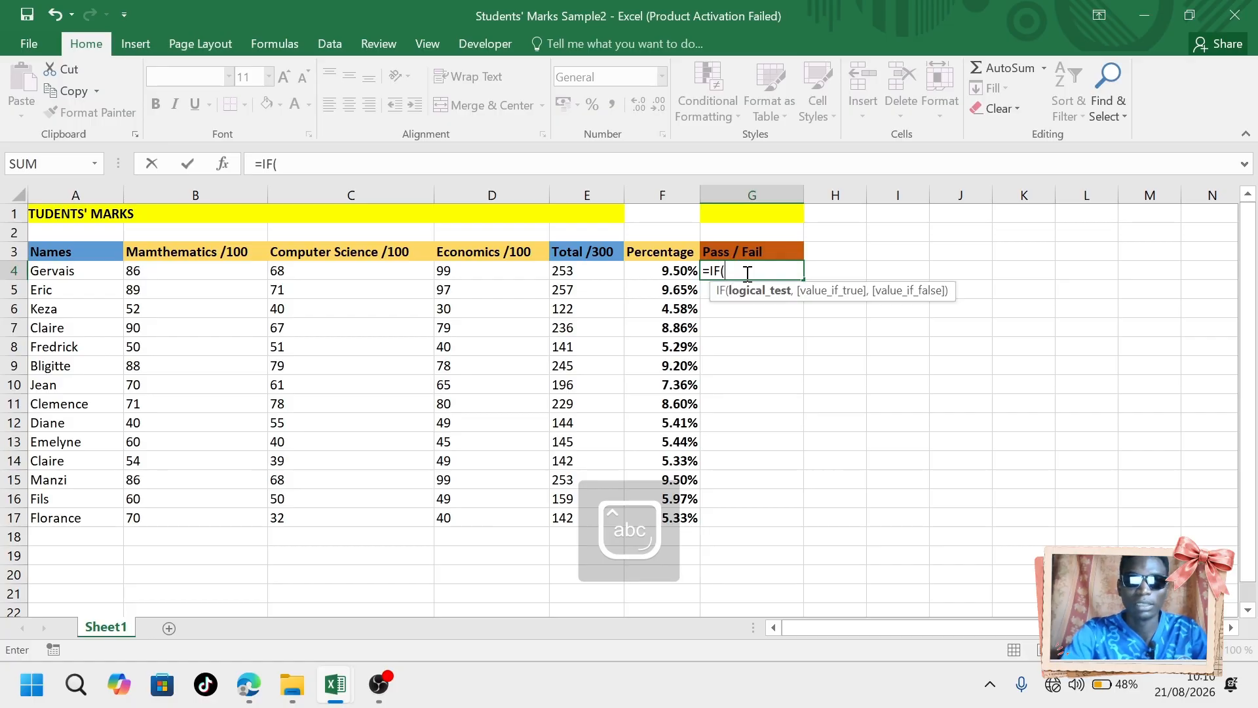
type(")")
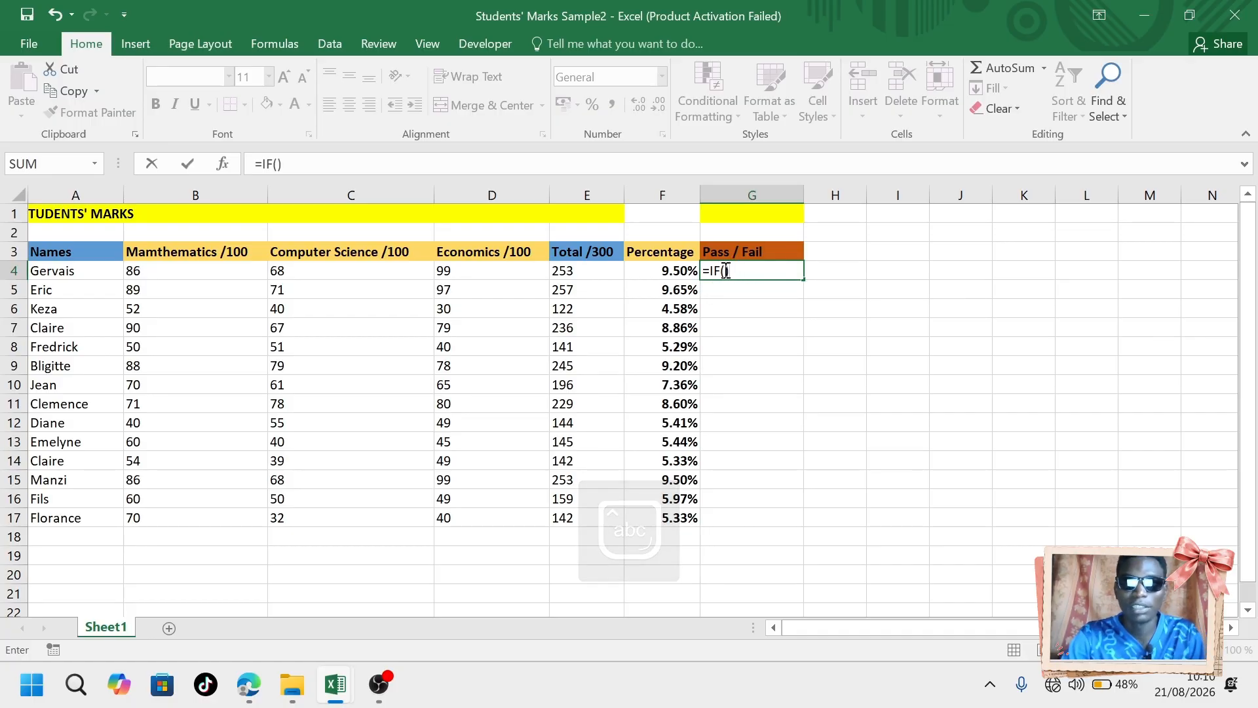
left_click(726, 270)
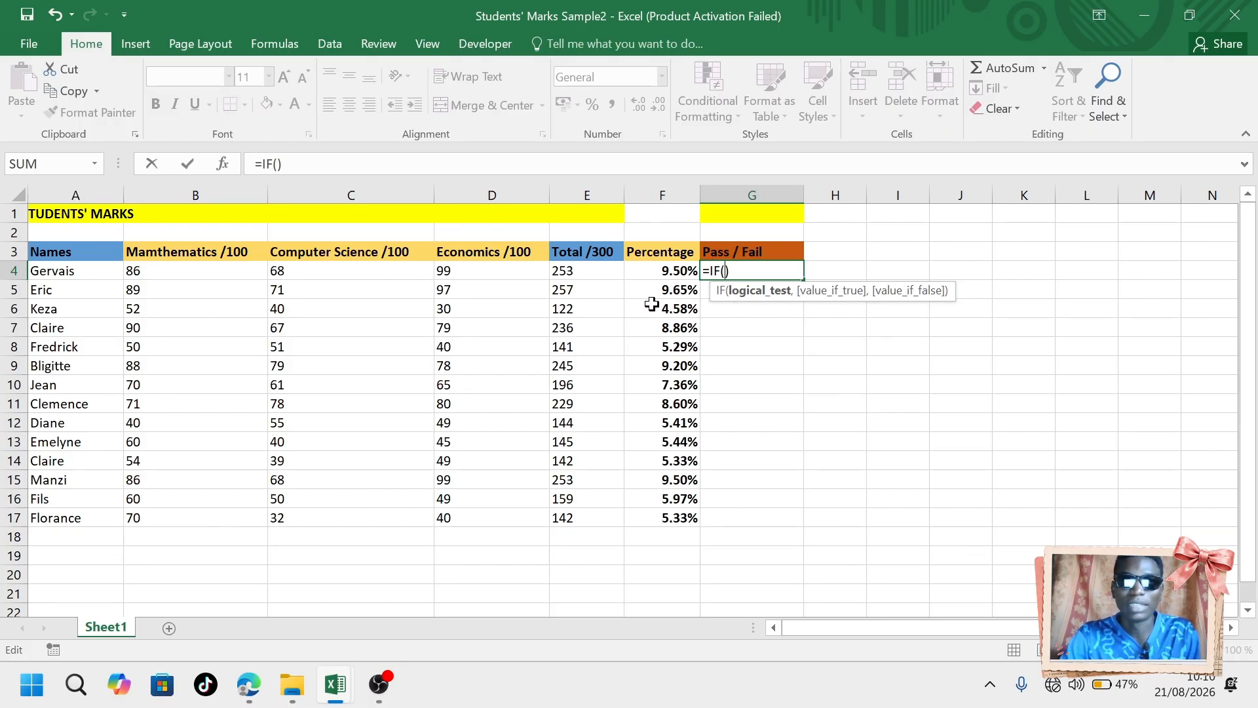
left_click(595, 275)
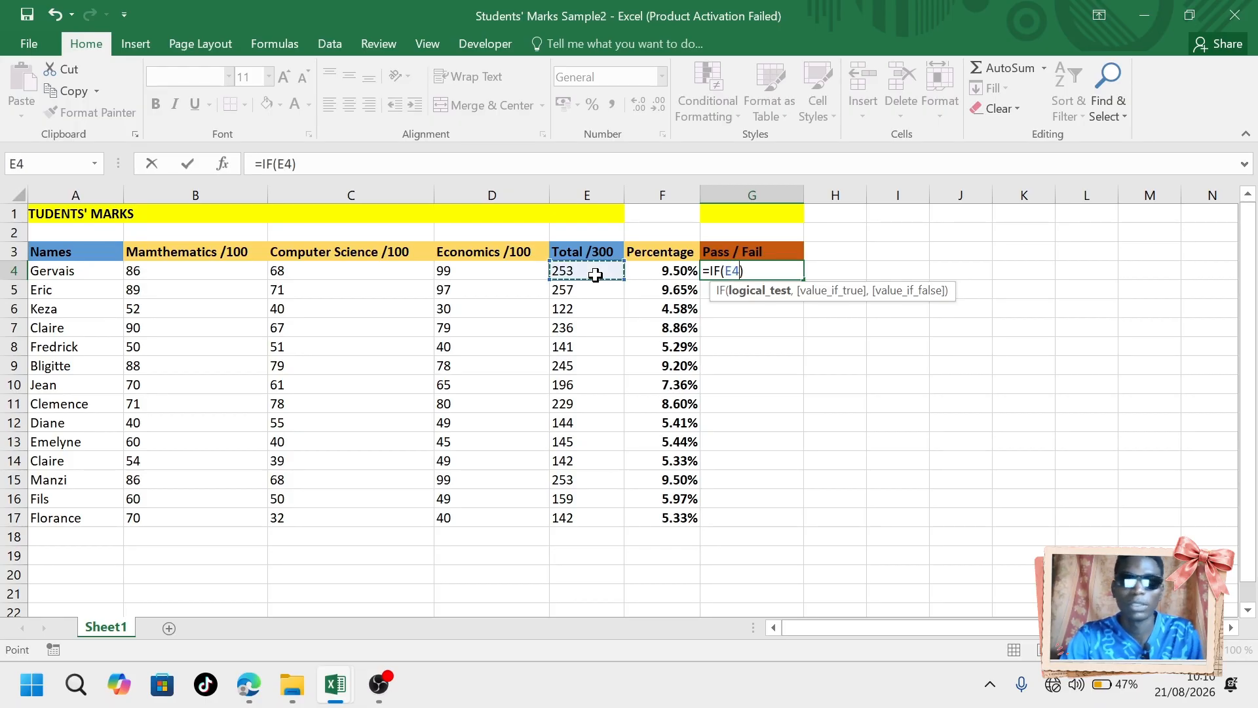
type(">")
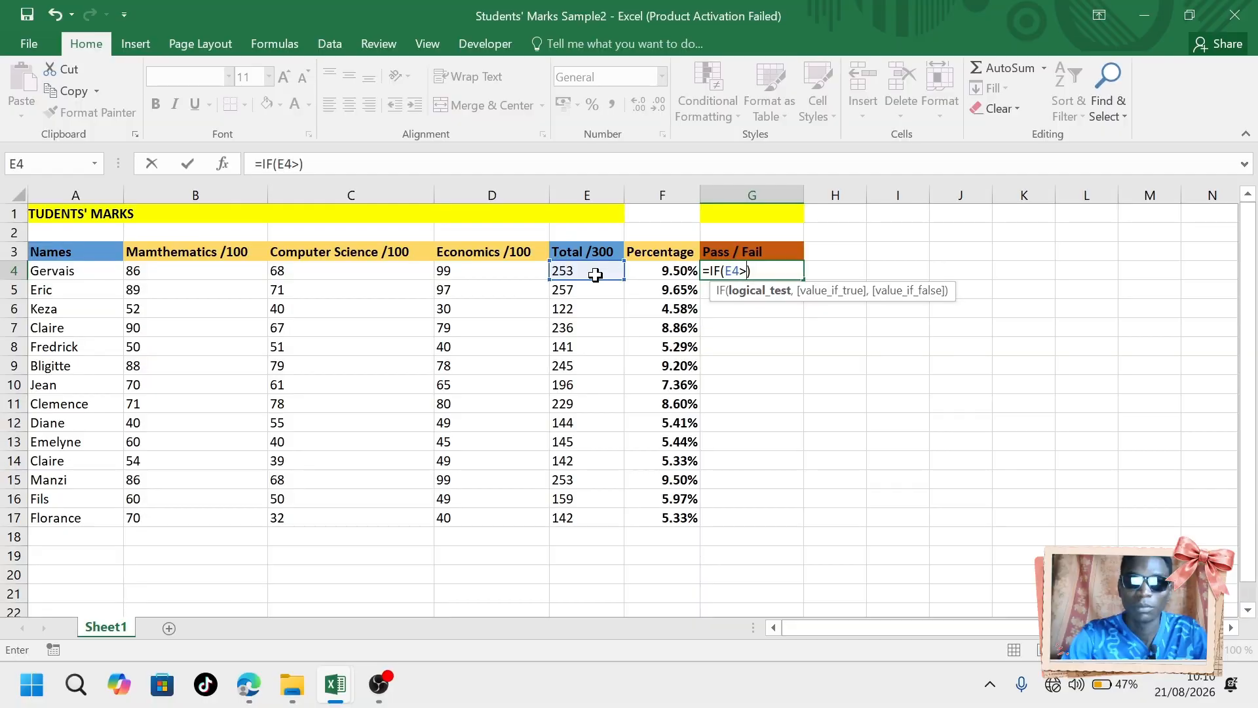
type("=15")
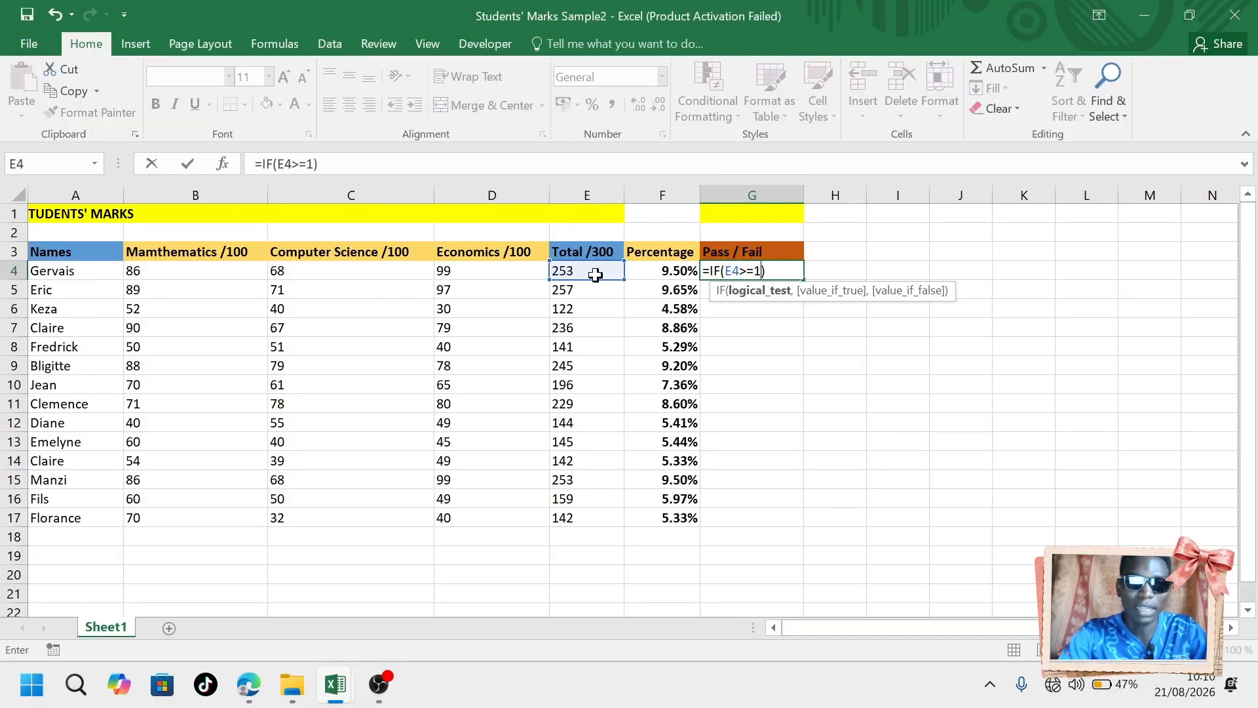
type("0")
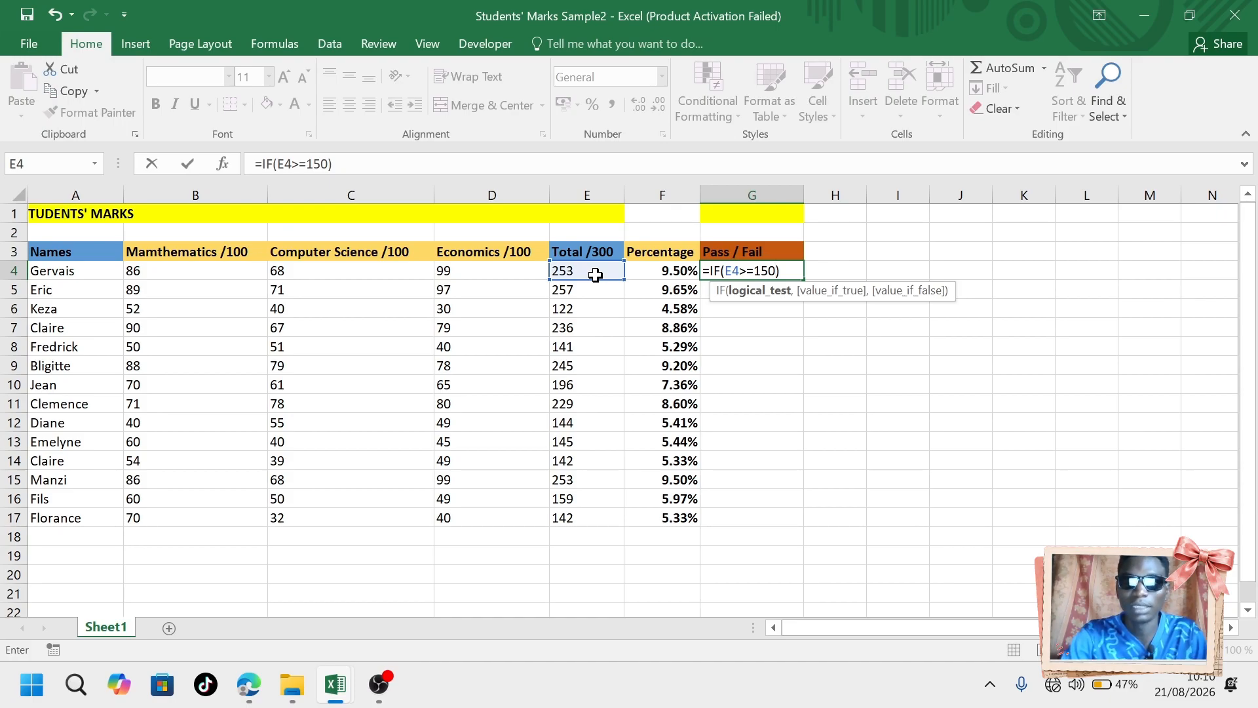
Complete the IF formula in G4 with "Pass" as the true value and "Fail" as the false value, and enter it.
type(",")
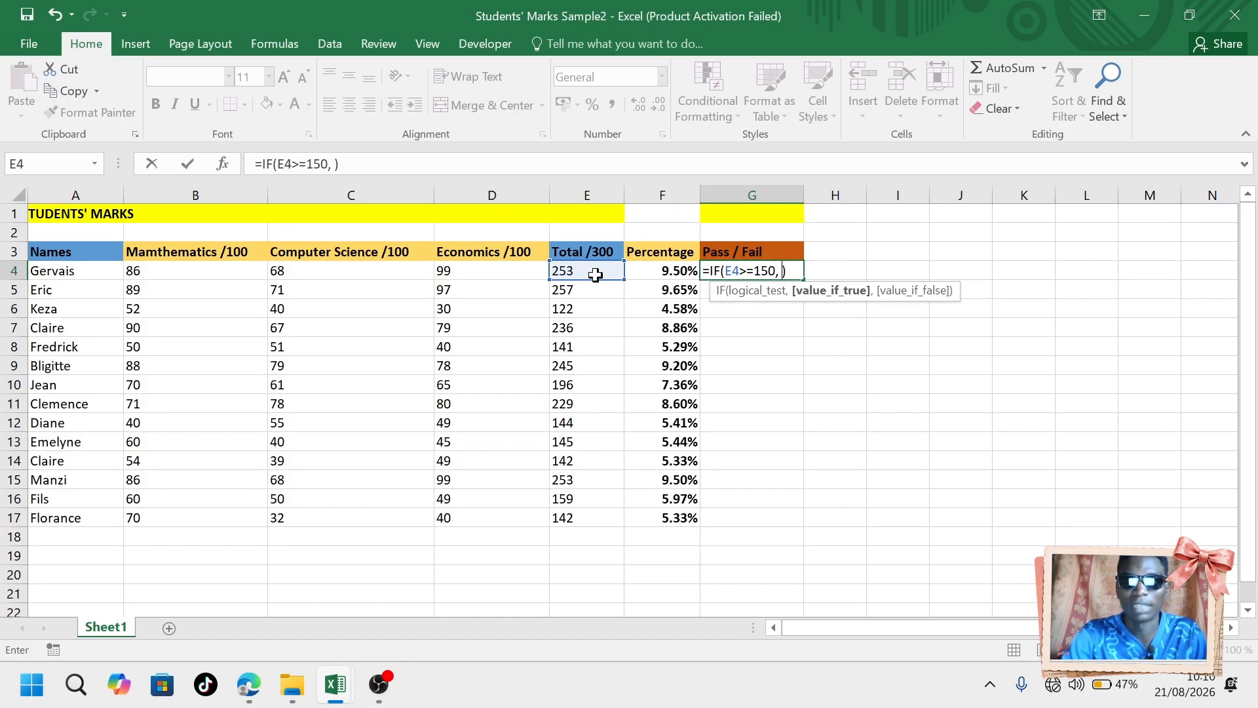
type(" \"\"")
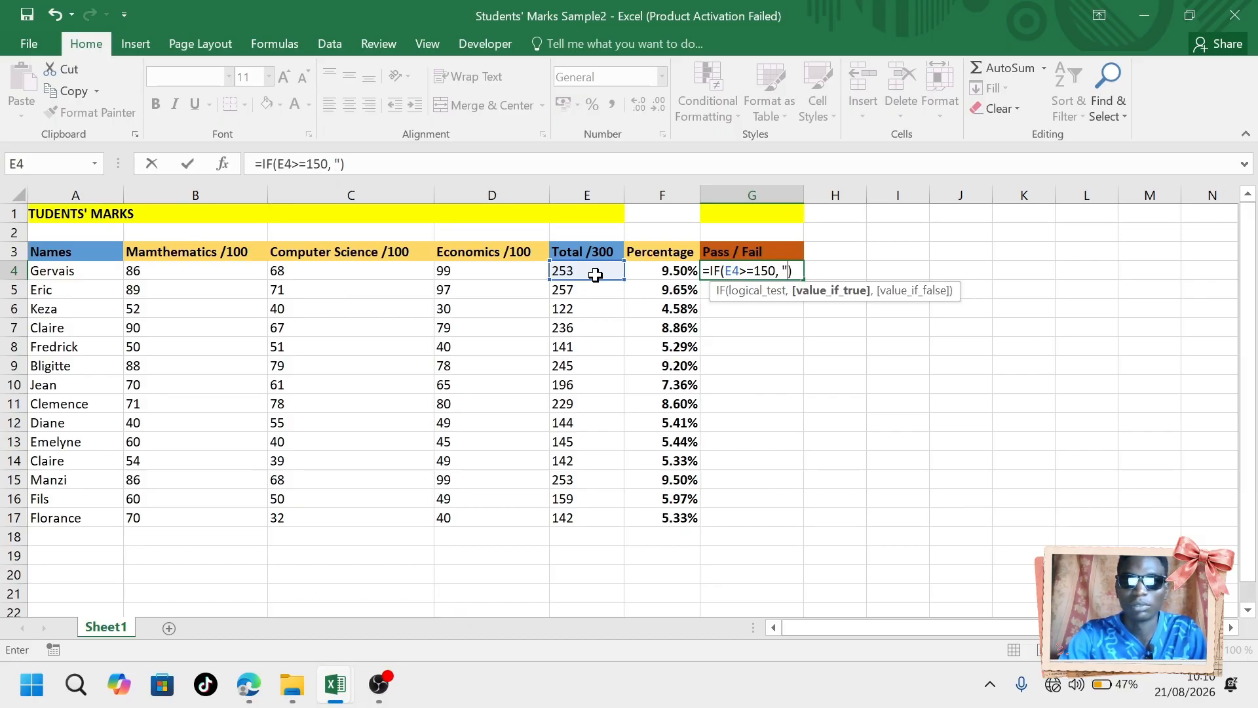
left_click(791, 271)
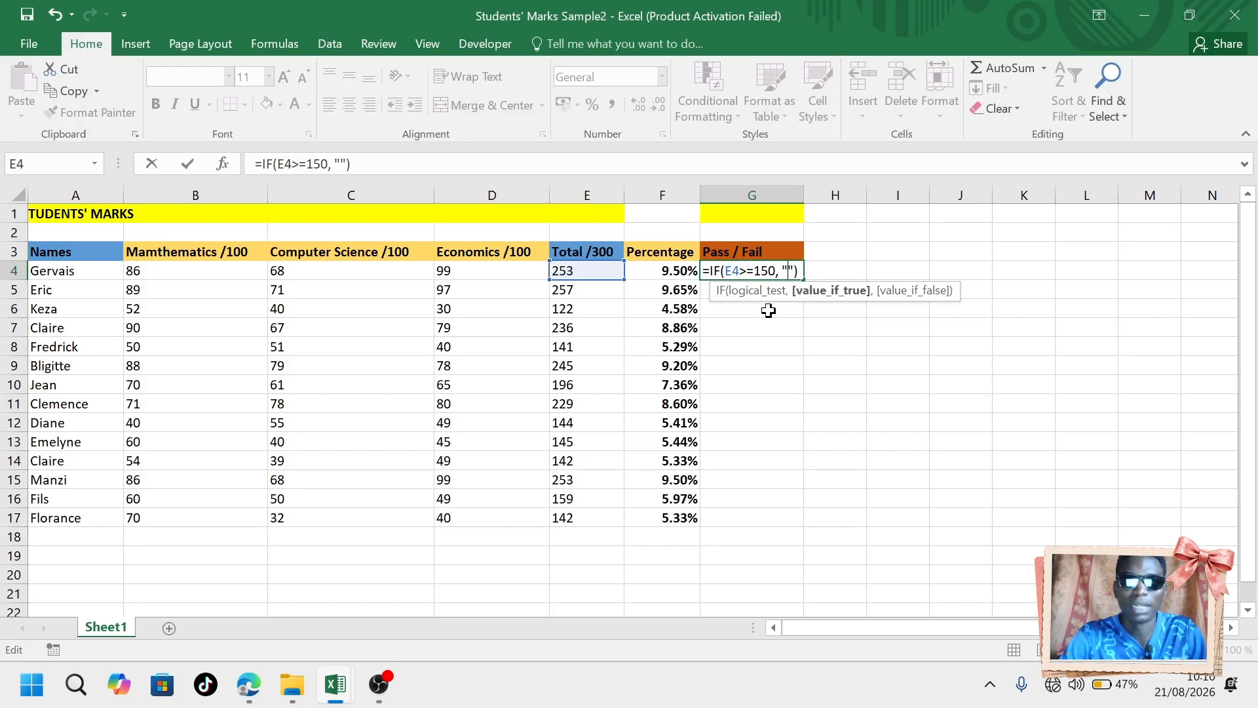
type("Pass")
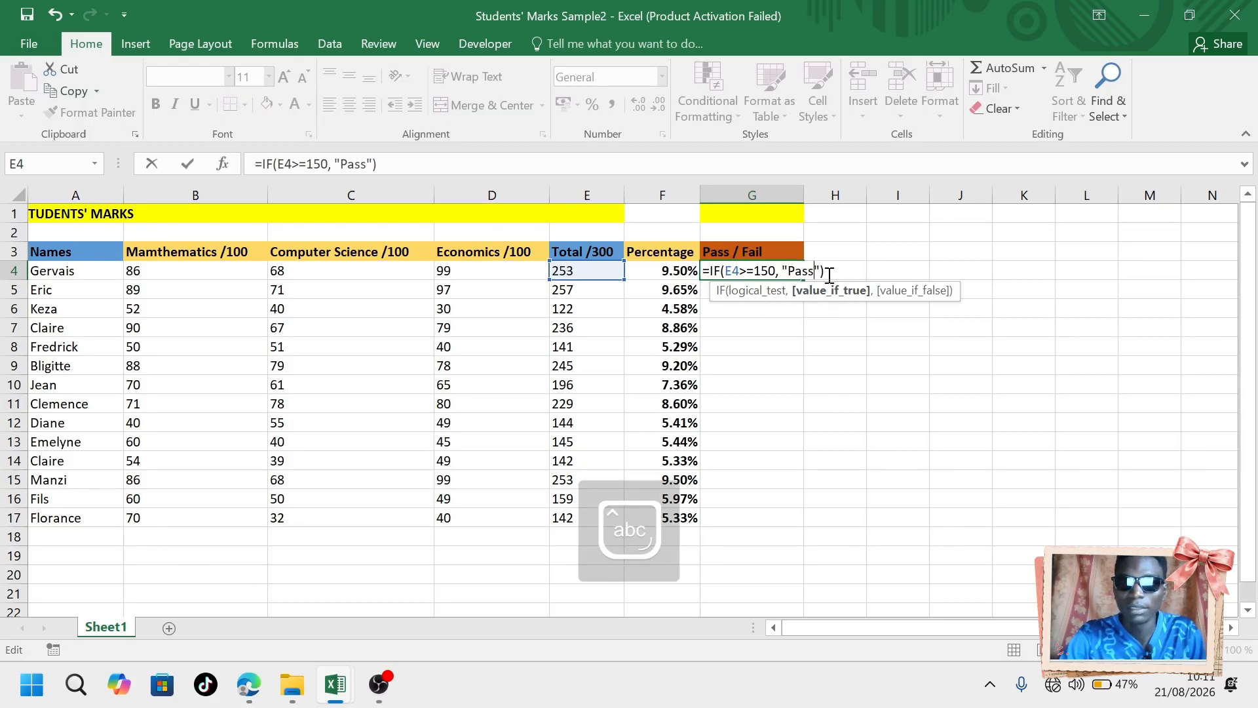
type(",")
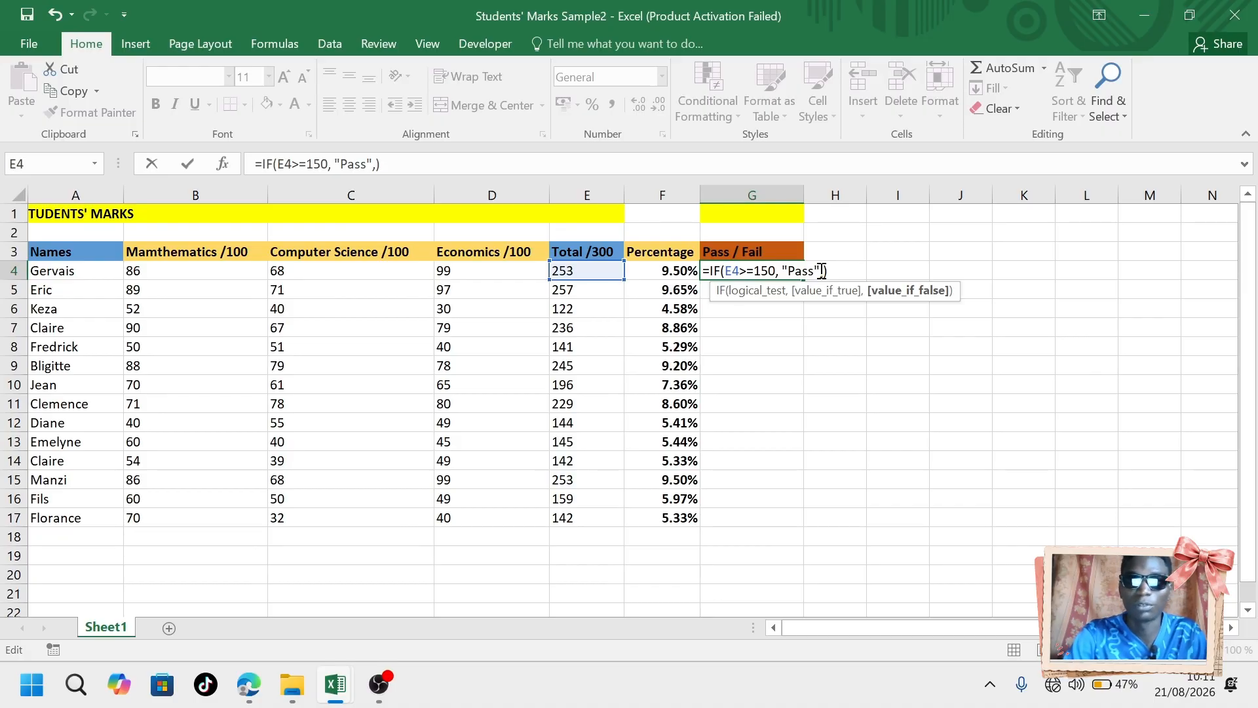
type(" \"\"")
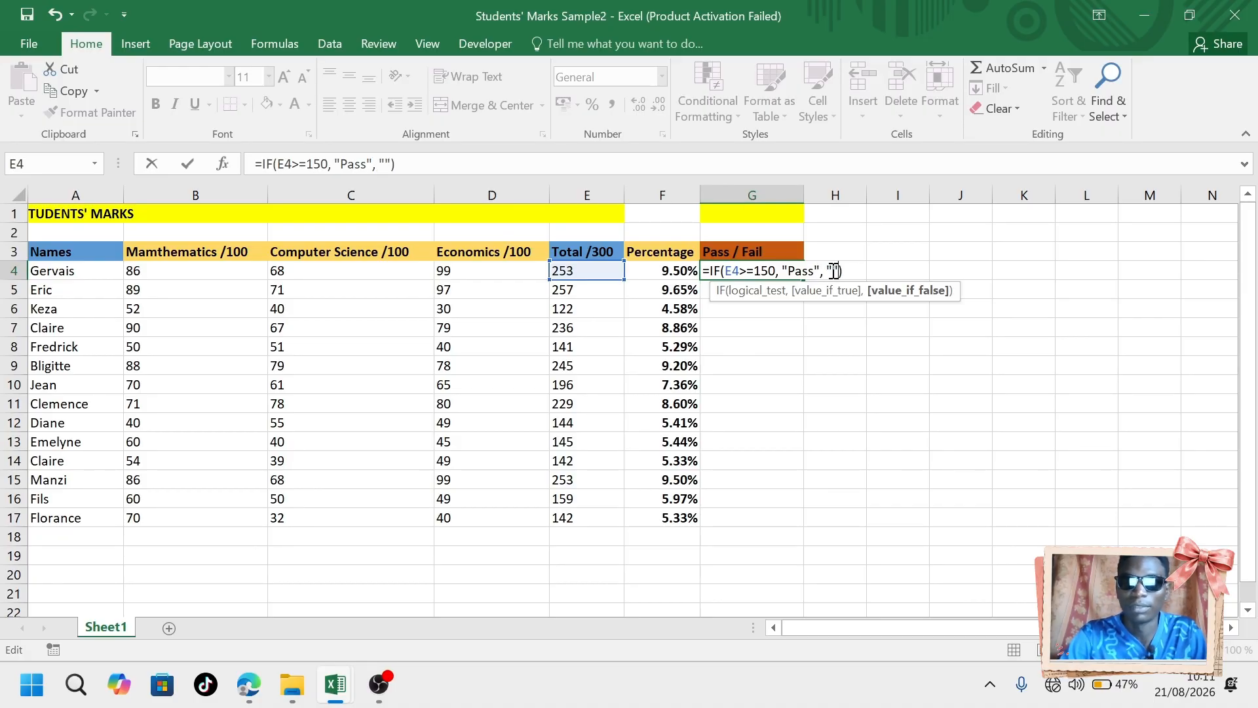
type("Fail")
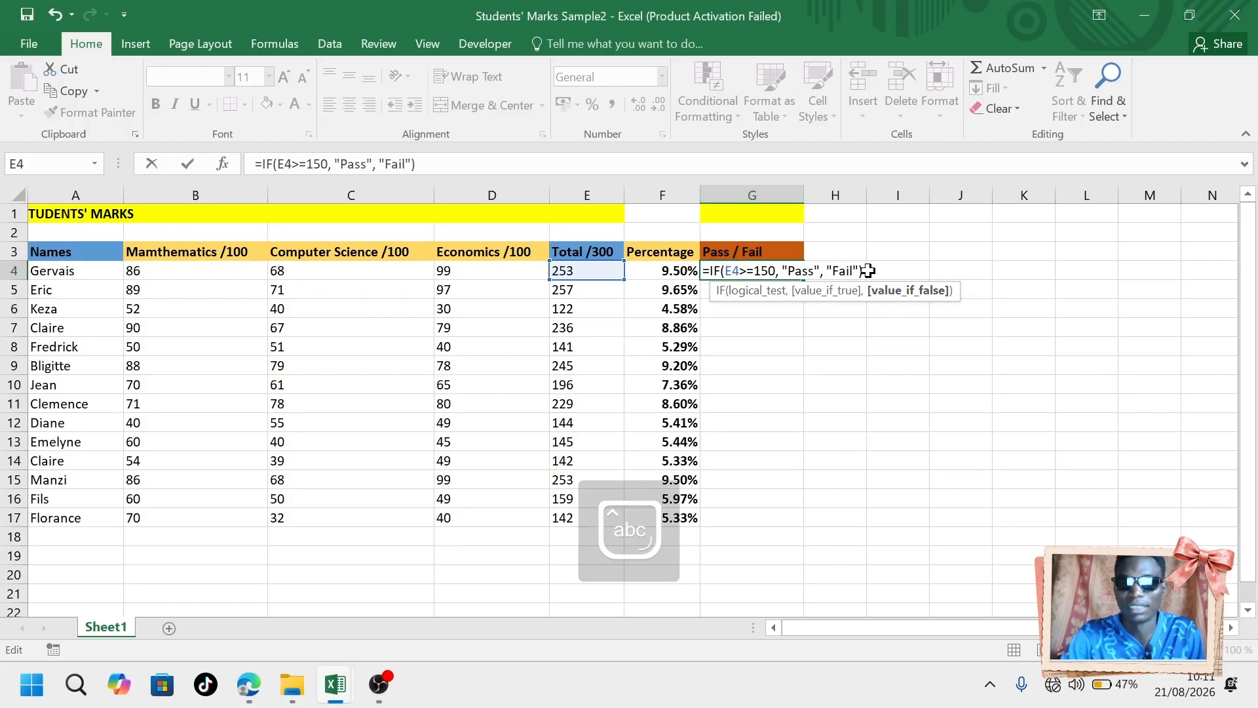
left_click(862, 270)
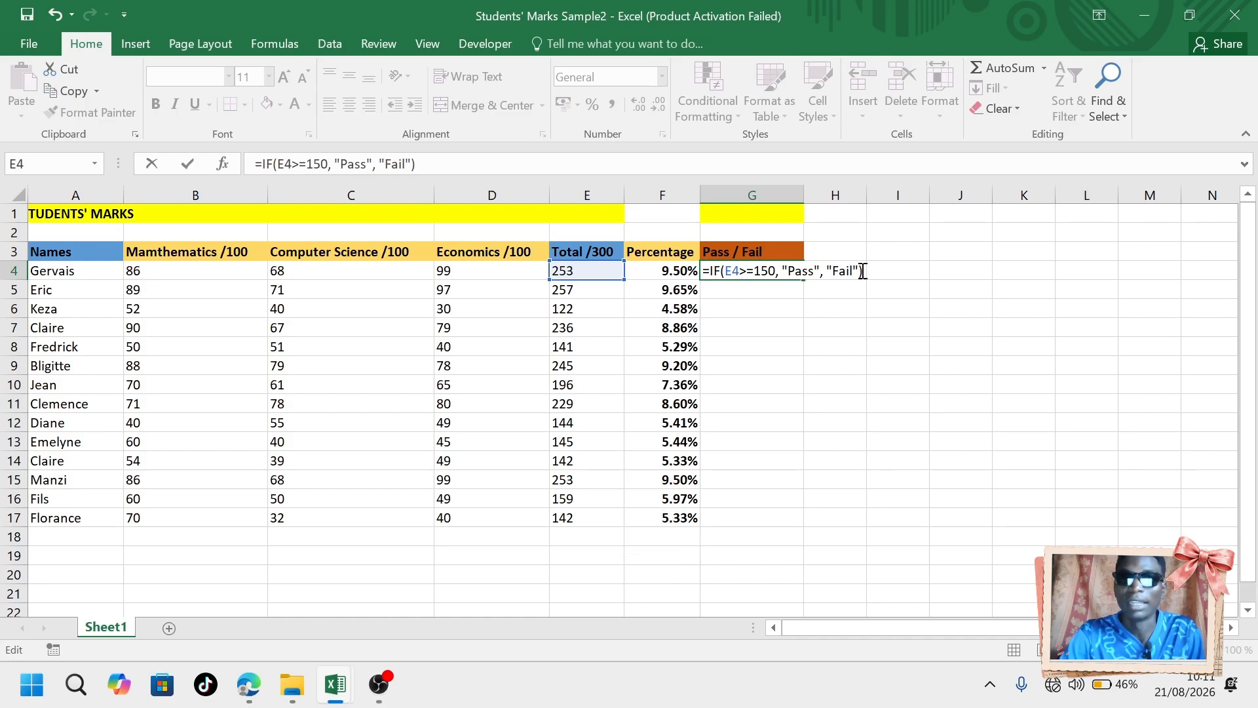
key("Return")
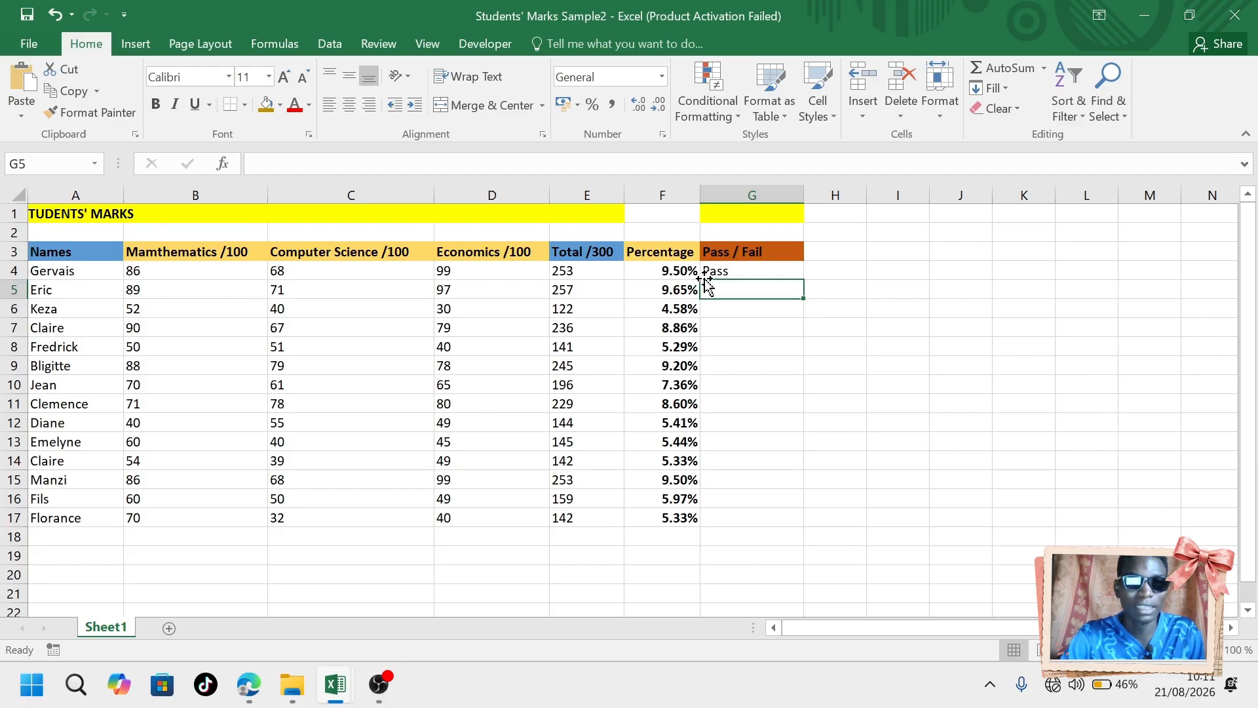
Copy the Pass / Fail formula from G4 down through G17.
left_click(763, 272)
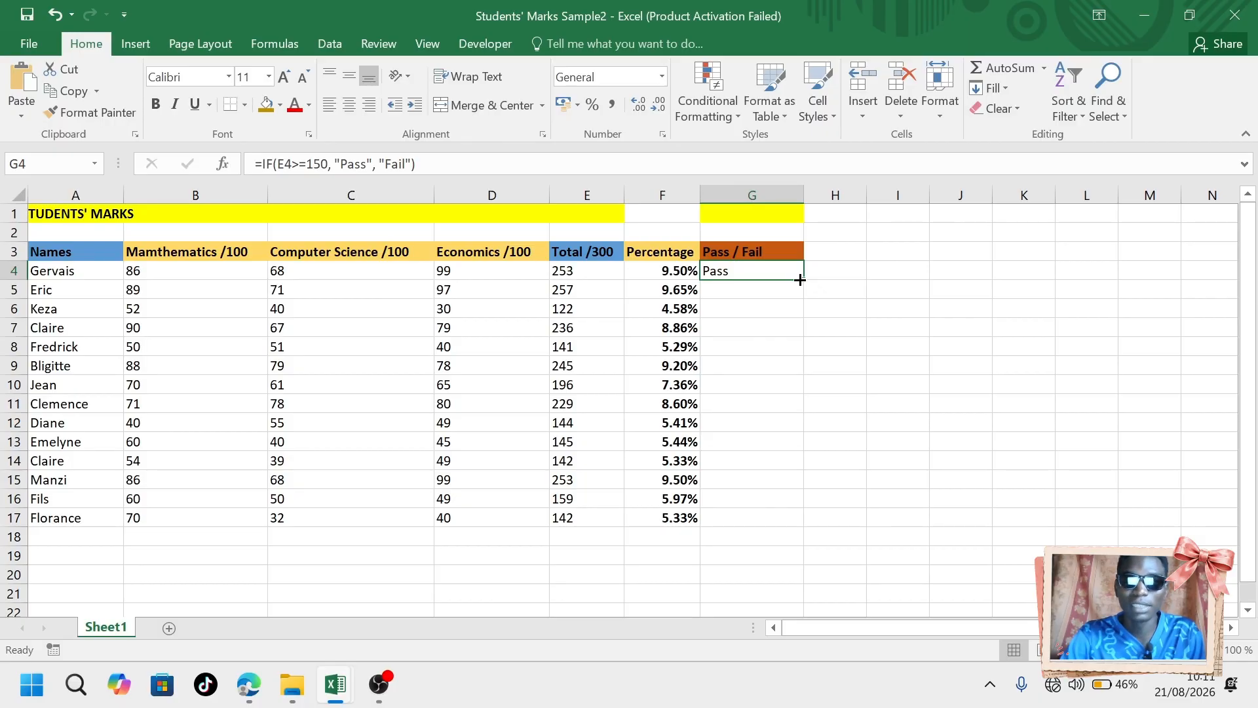
left_click_drag(800, 280, 799, 279)
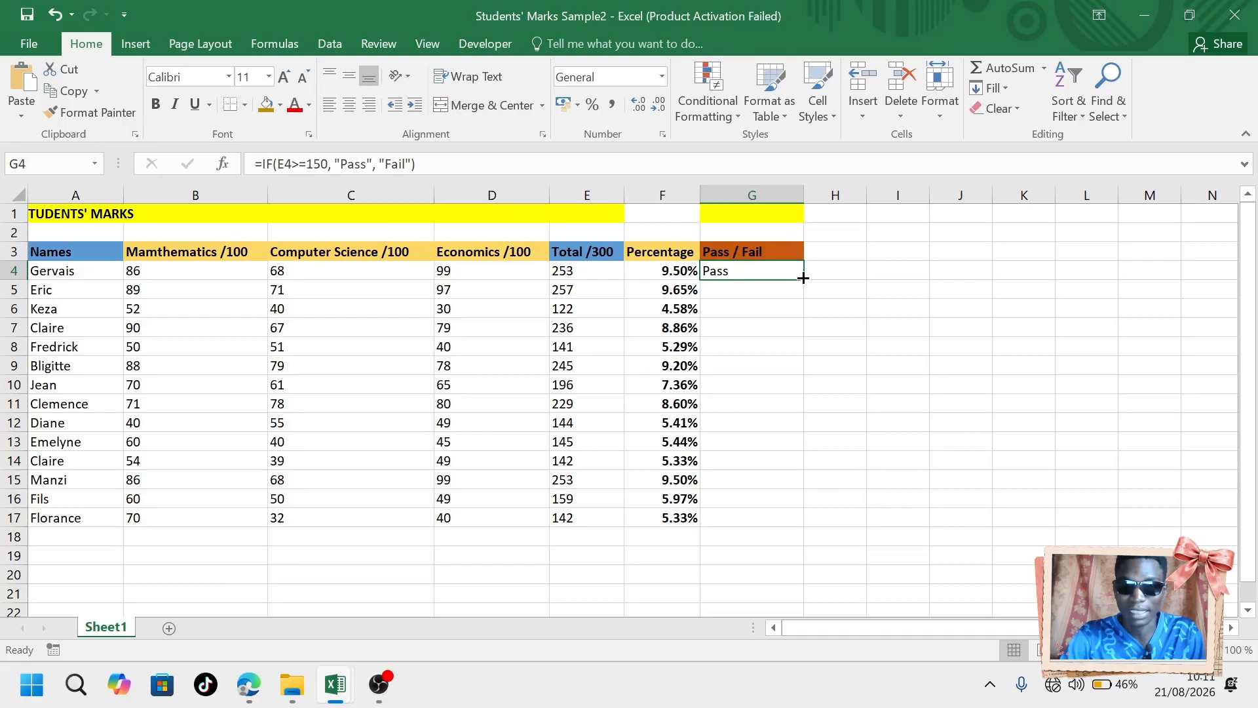
left_click_drag(803, 279, 792, 518)
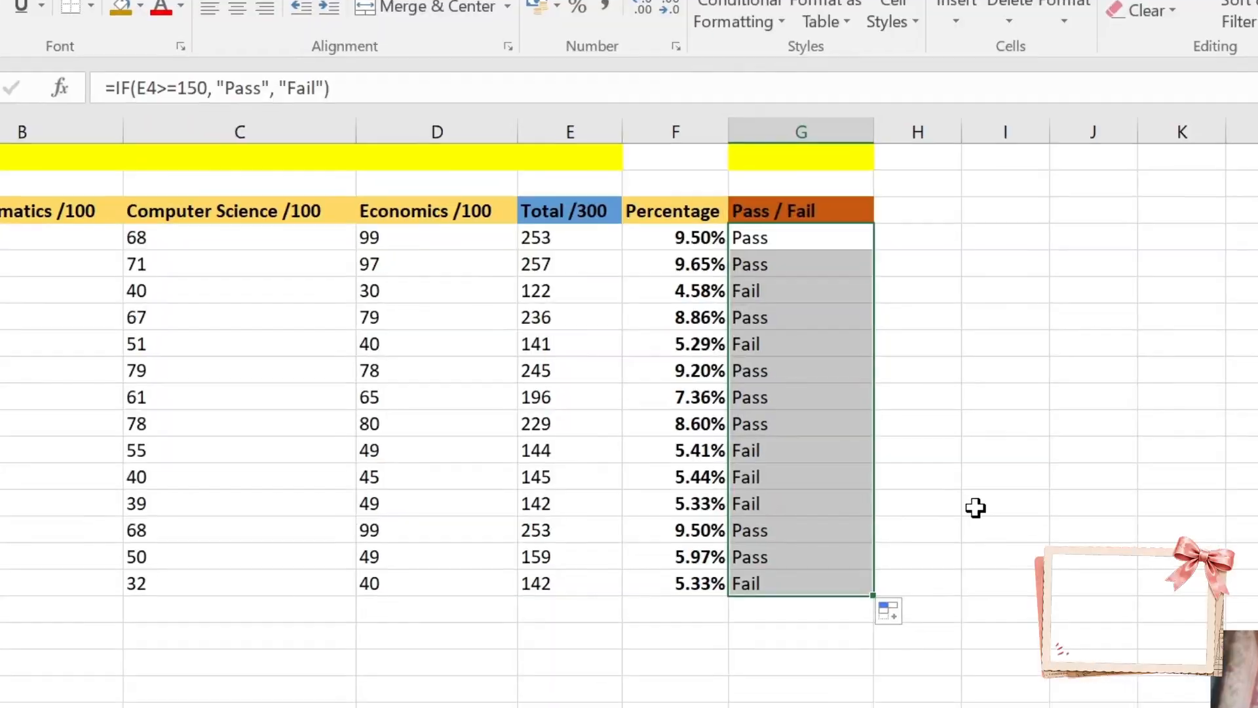
Apply the Quick Analysis Color Scale formatting to the totals in E4:E17.
left_click(869, 498)
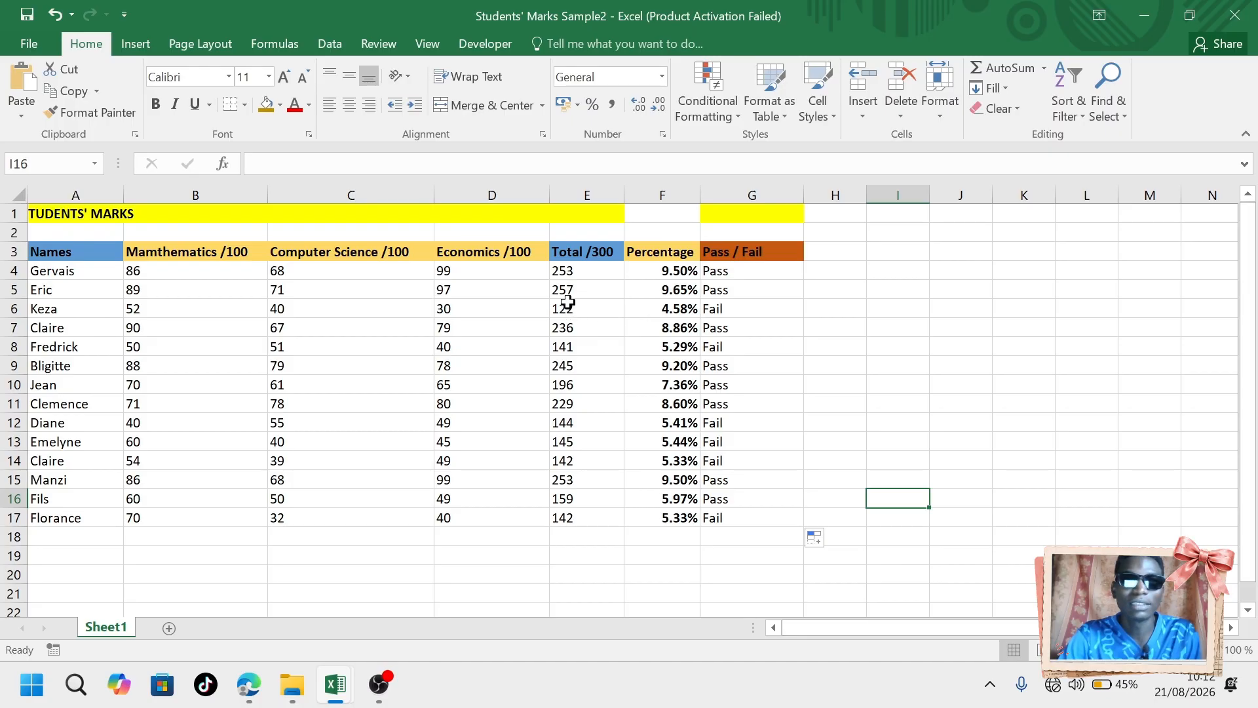
left_click_drag(595, 265, 588, 513)
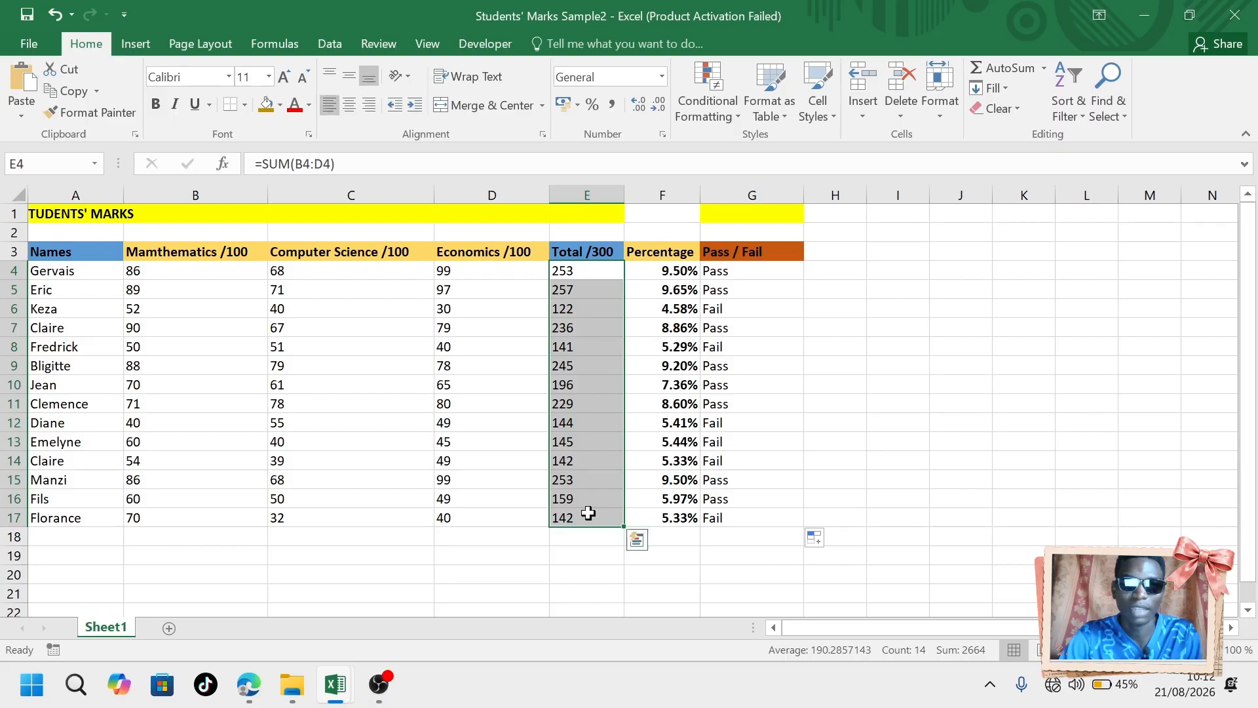
left_click(635, 544)
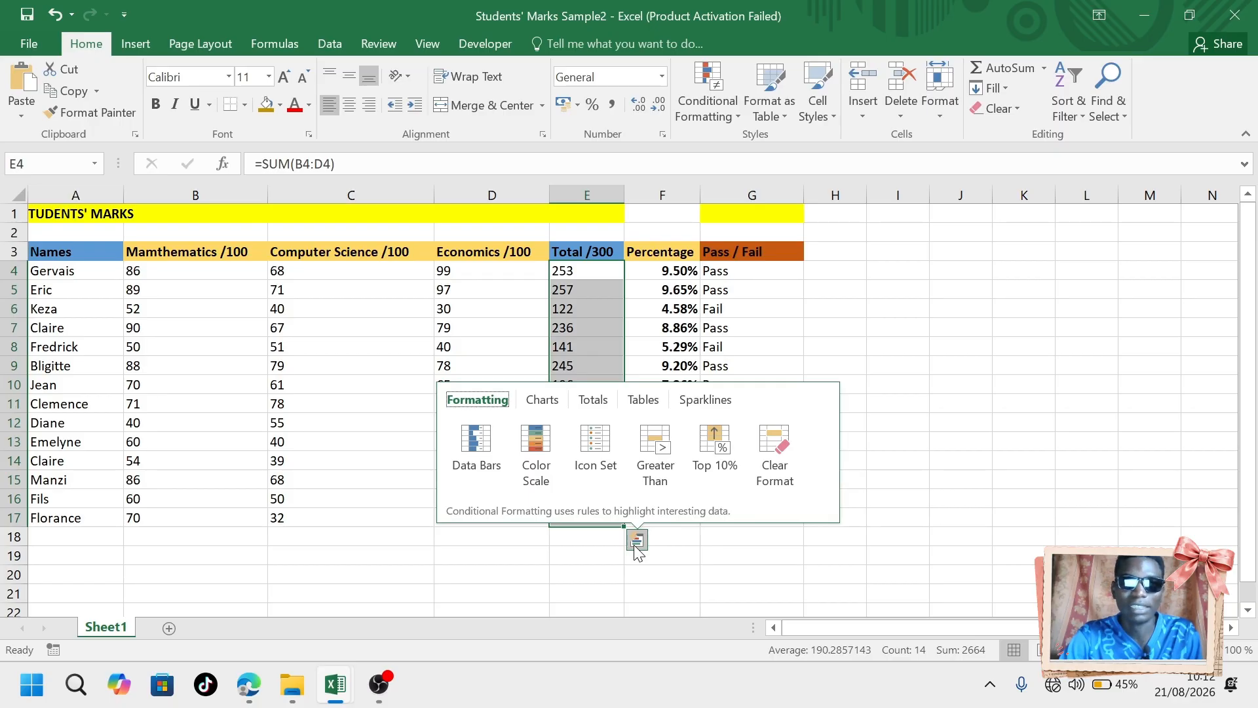
left_click(535, 455)
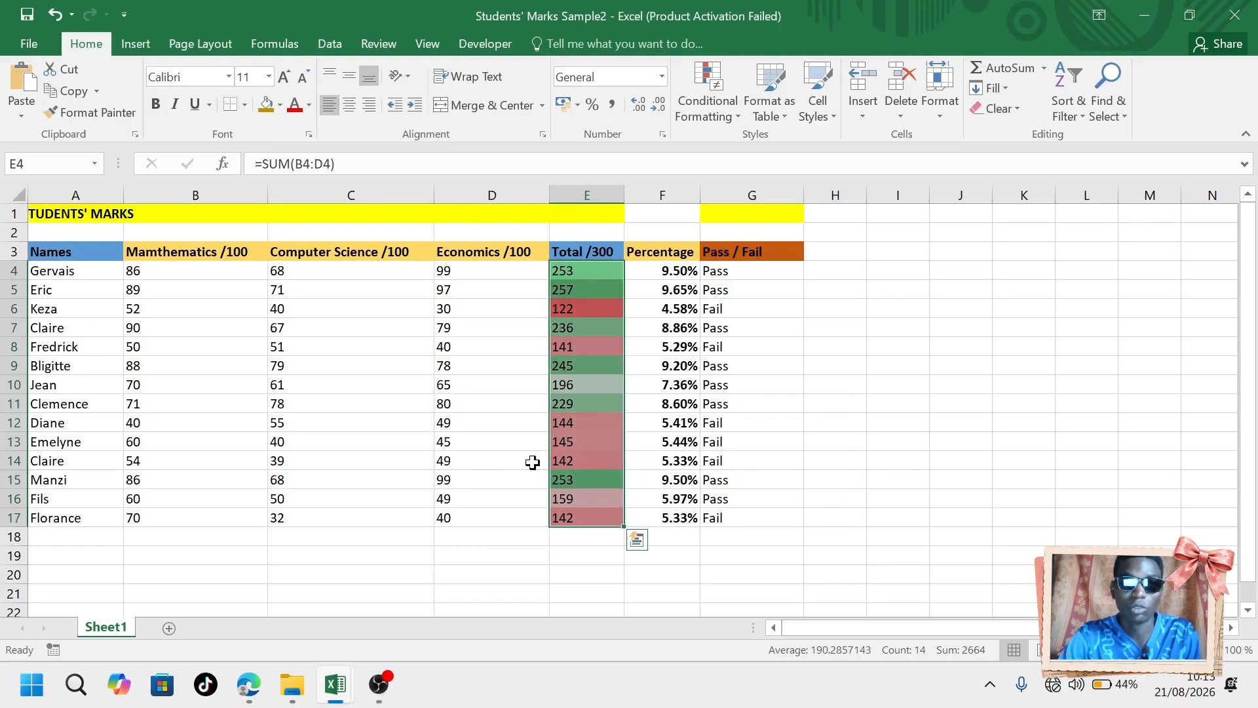
left_click(582, 554)
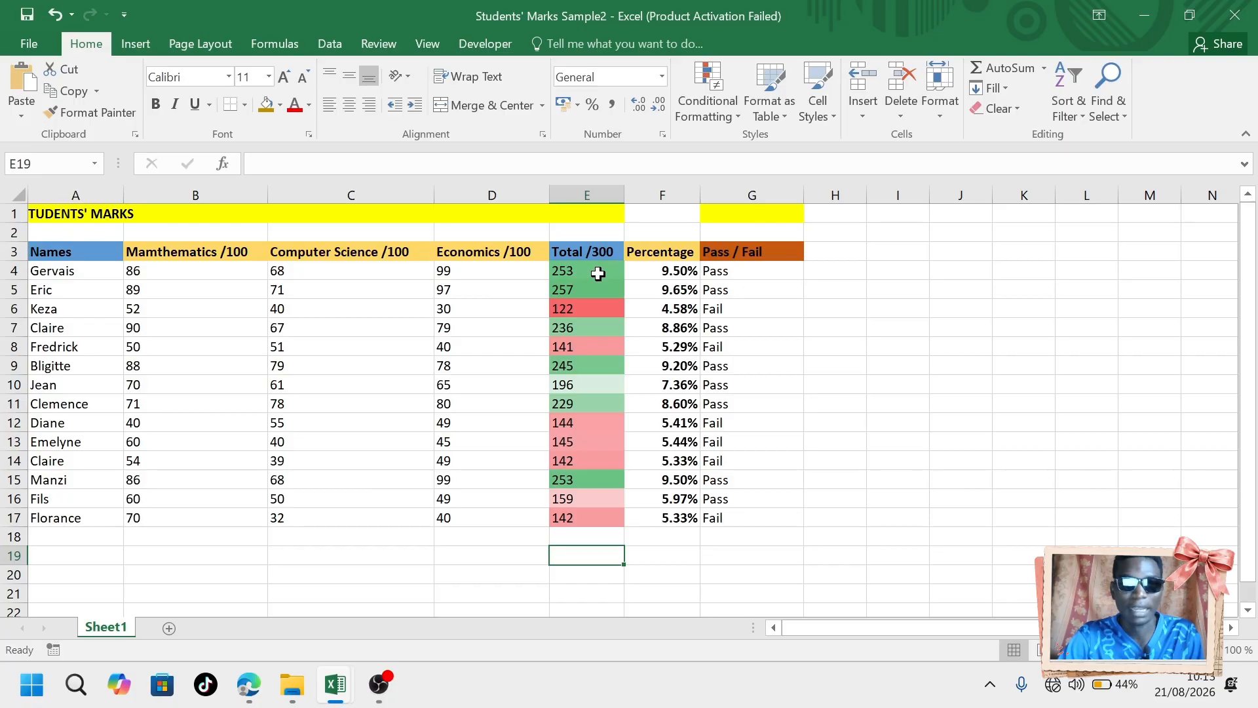
Examine how the colour scale shades the high, middle and low totals in the Total /300 column.
left_click(600, 293)
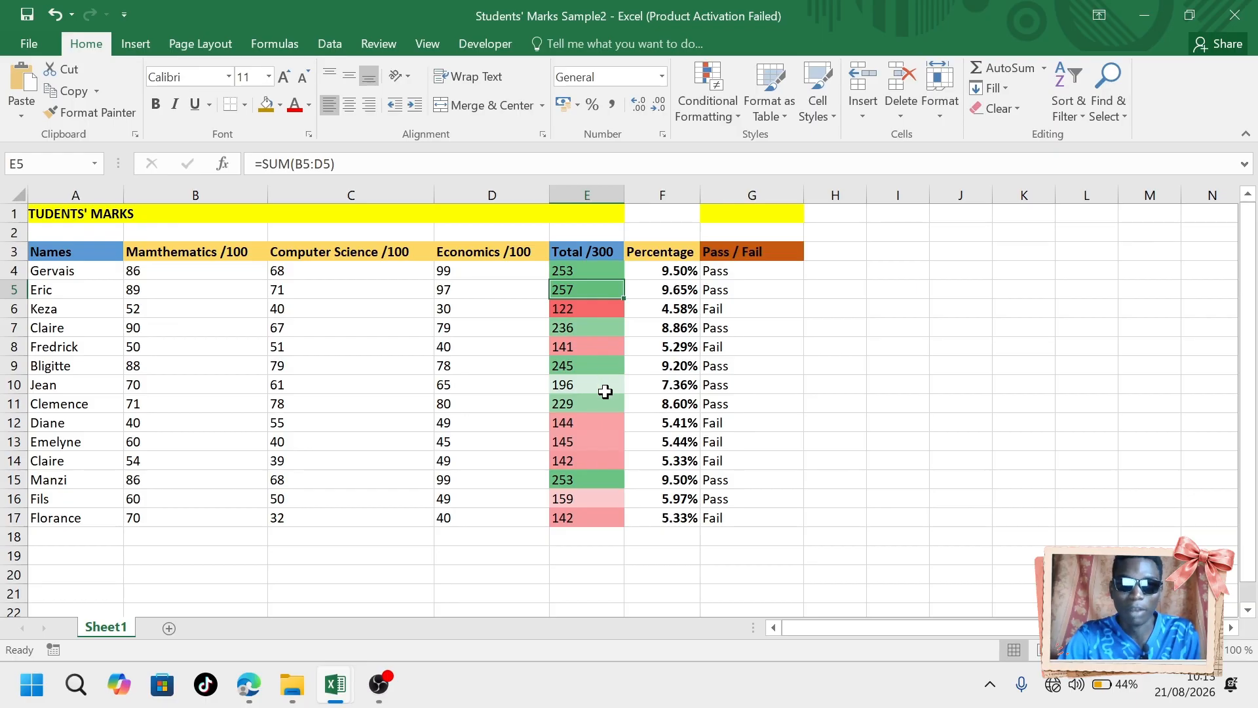
left_click(603, 274)
left_click(603, 292)
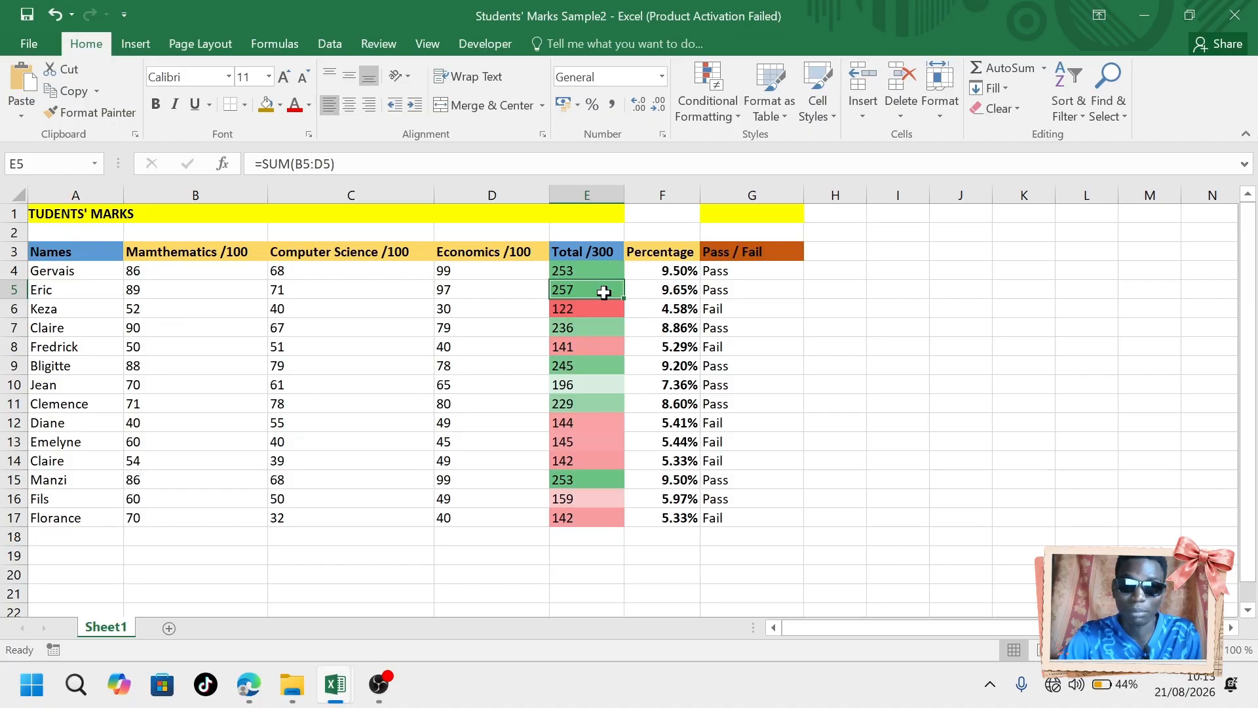
left_click(604, 327)
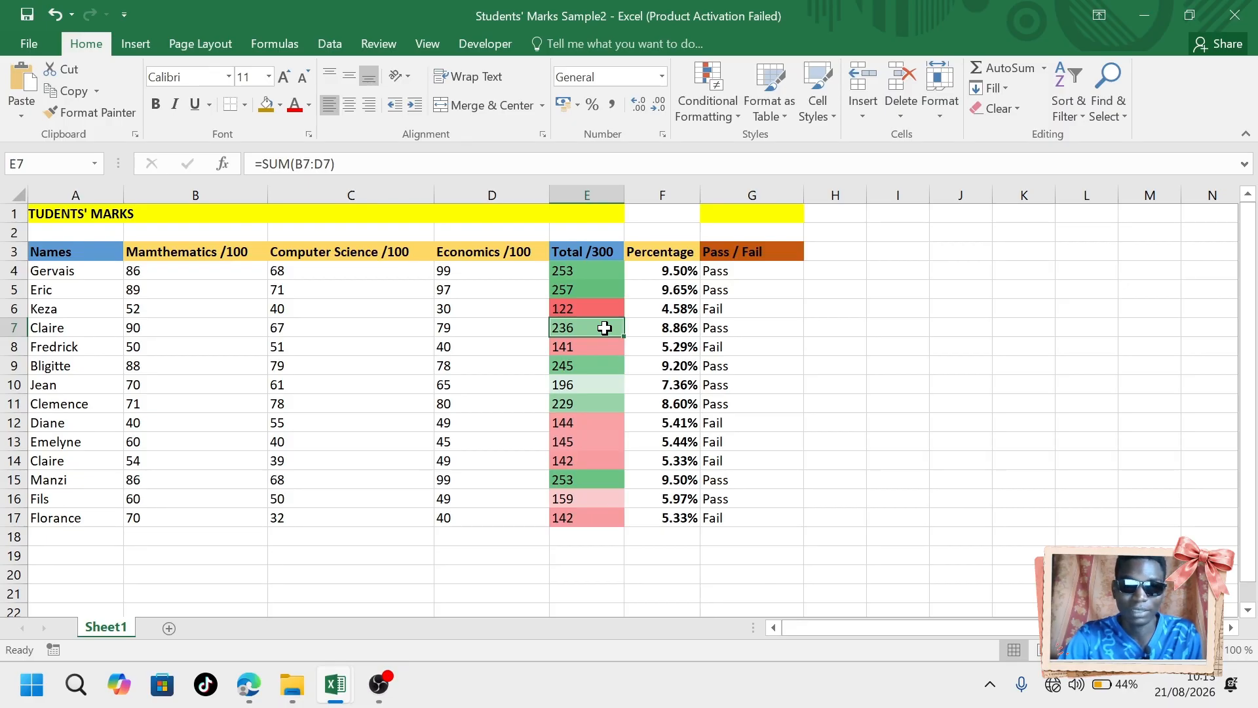
left_click(599, 290)
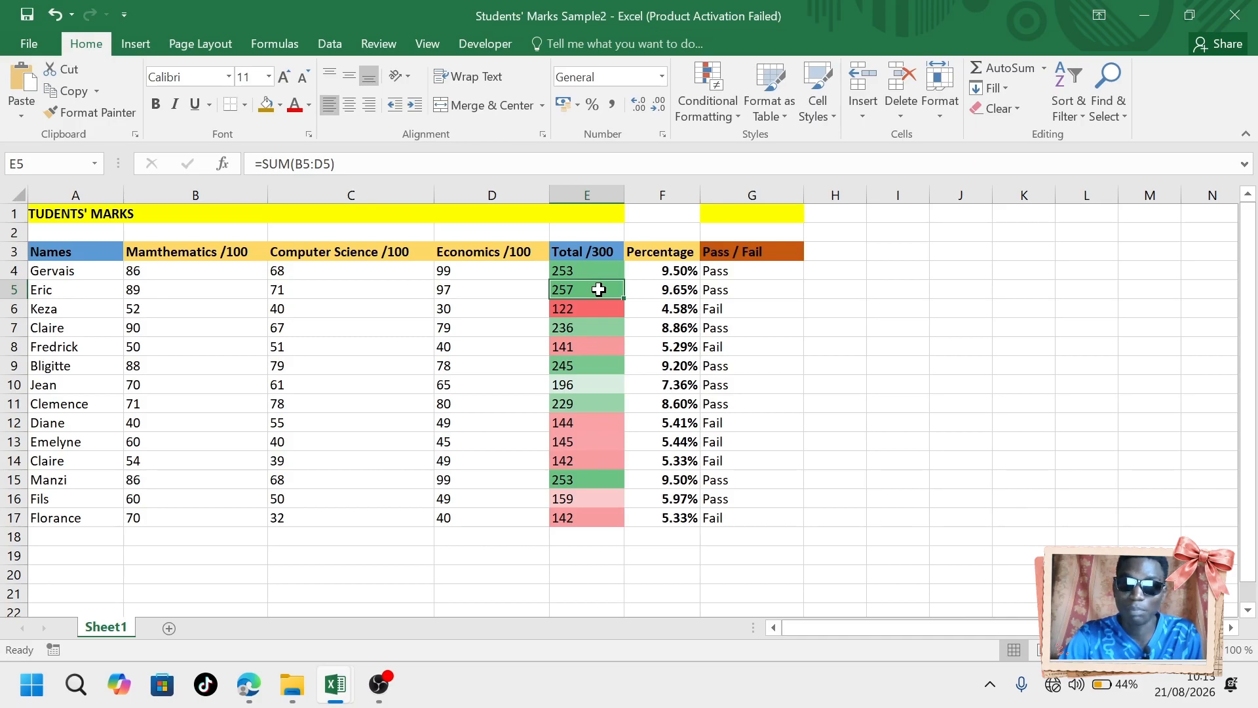
left_click(606, 330)
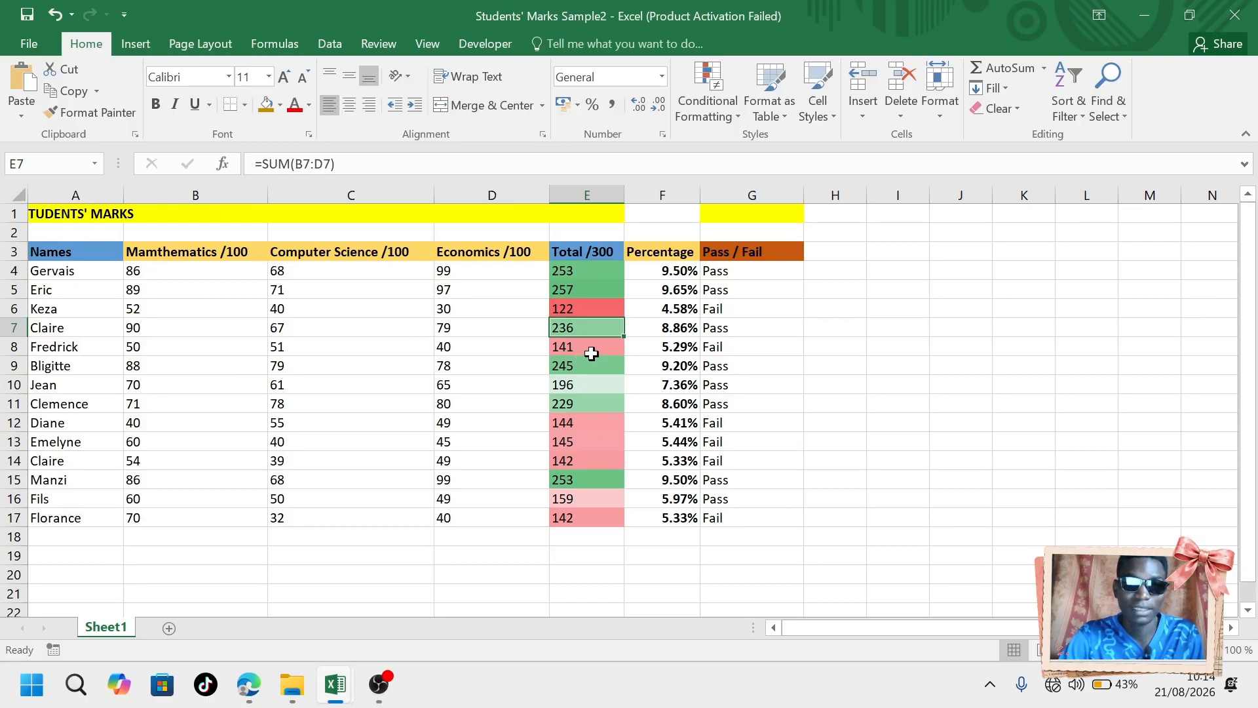
left_click(603, 308)
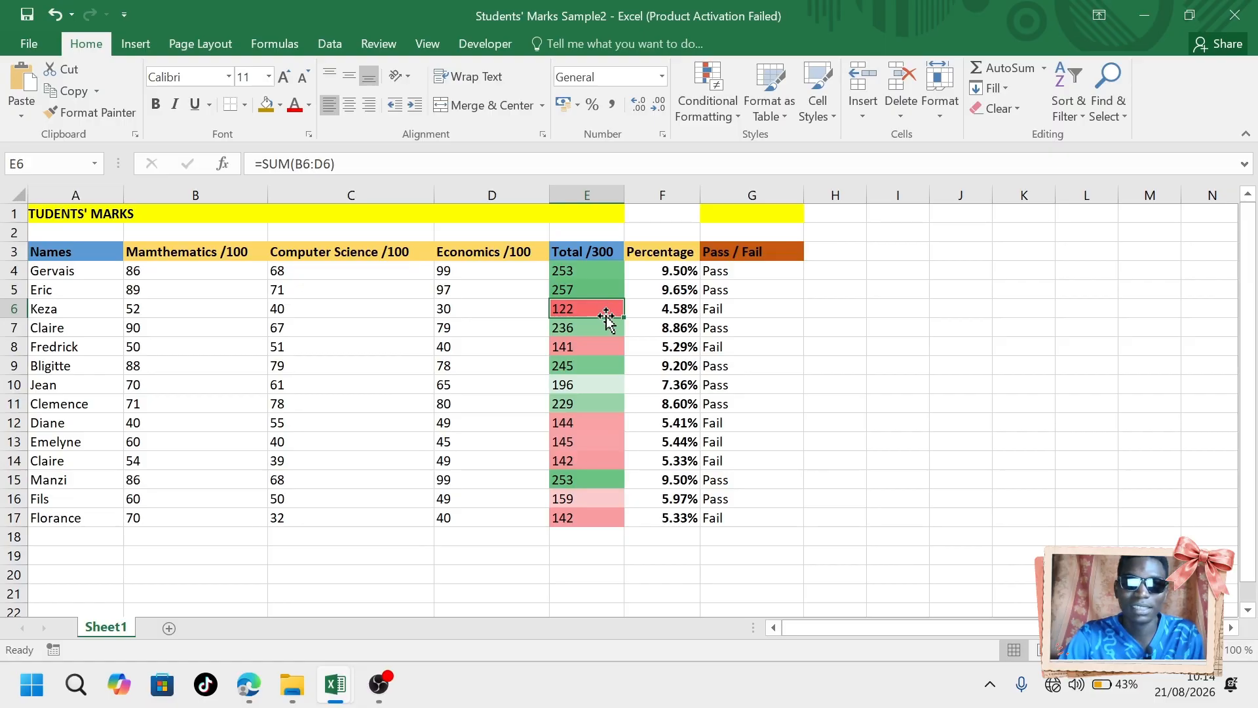
left_click(606, 346)
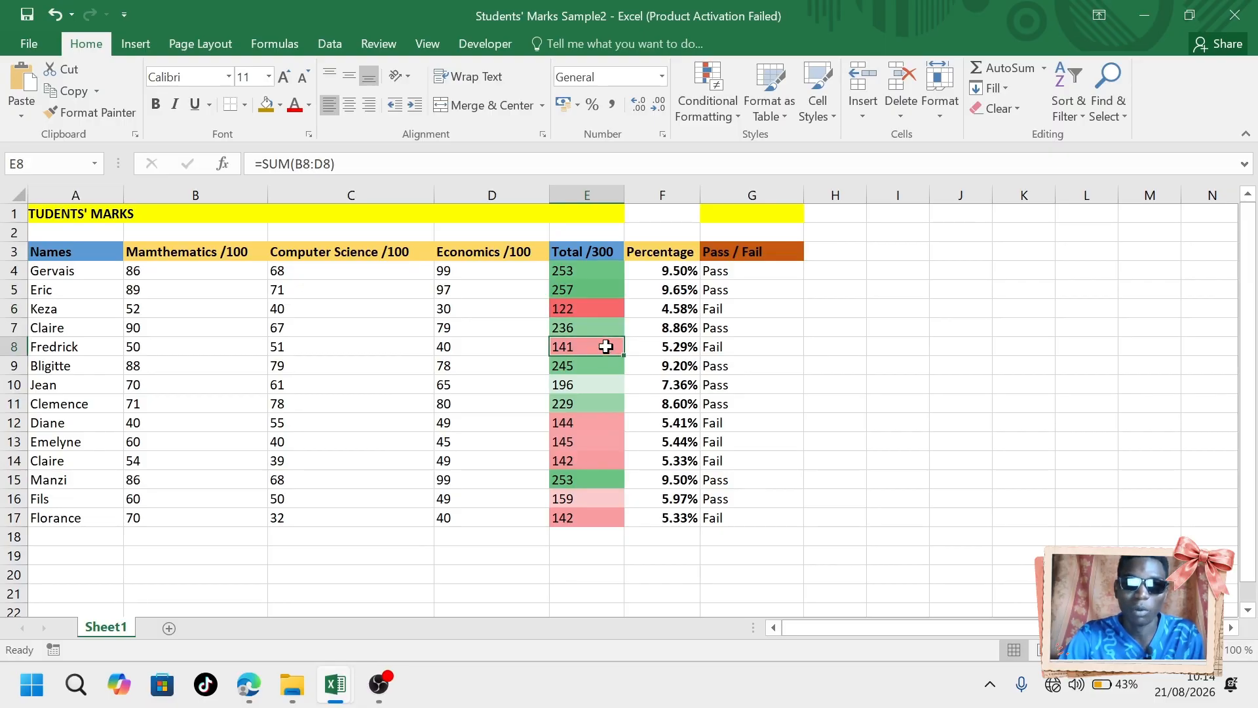
left_click(598, 312)
left_click(597, 348)
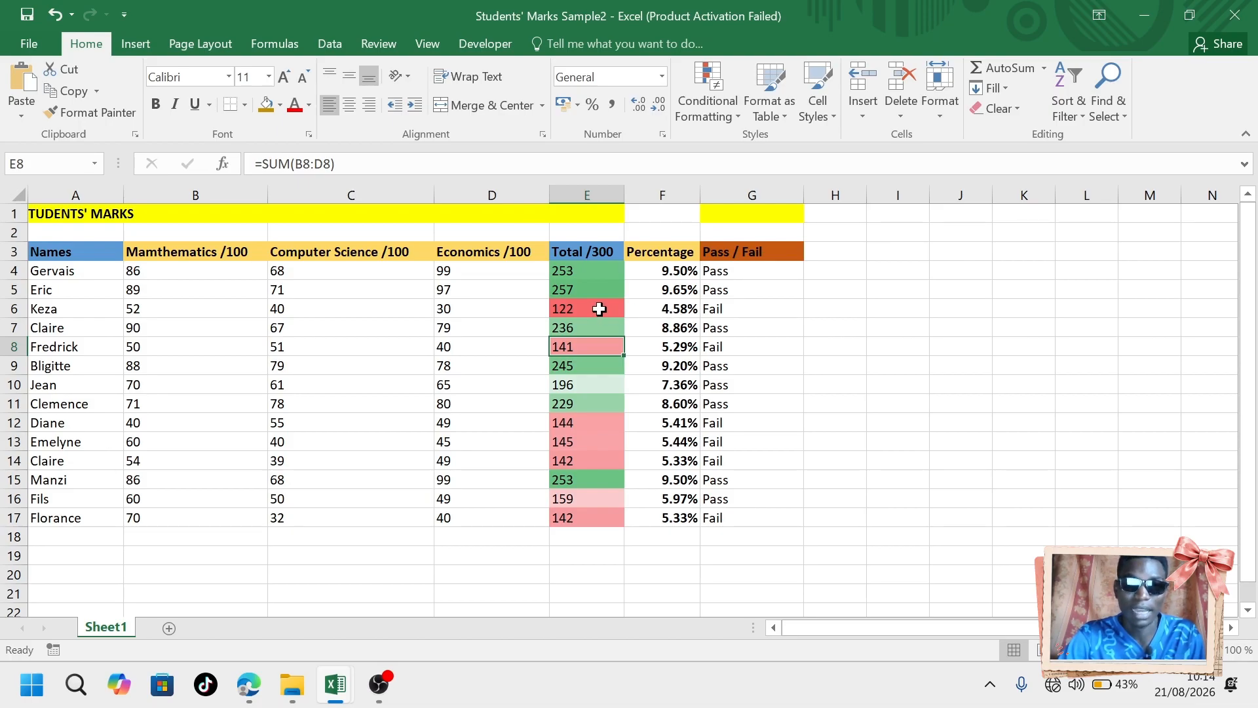
left_click(600, 498)
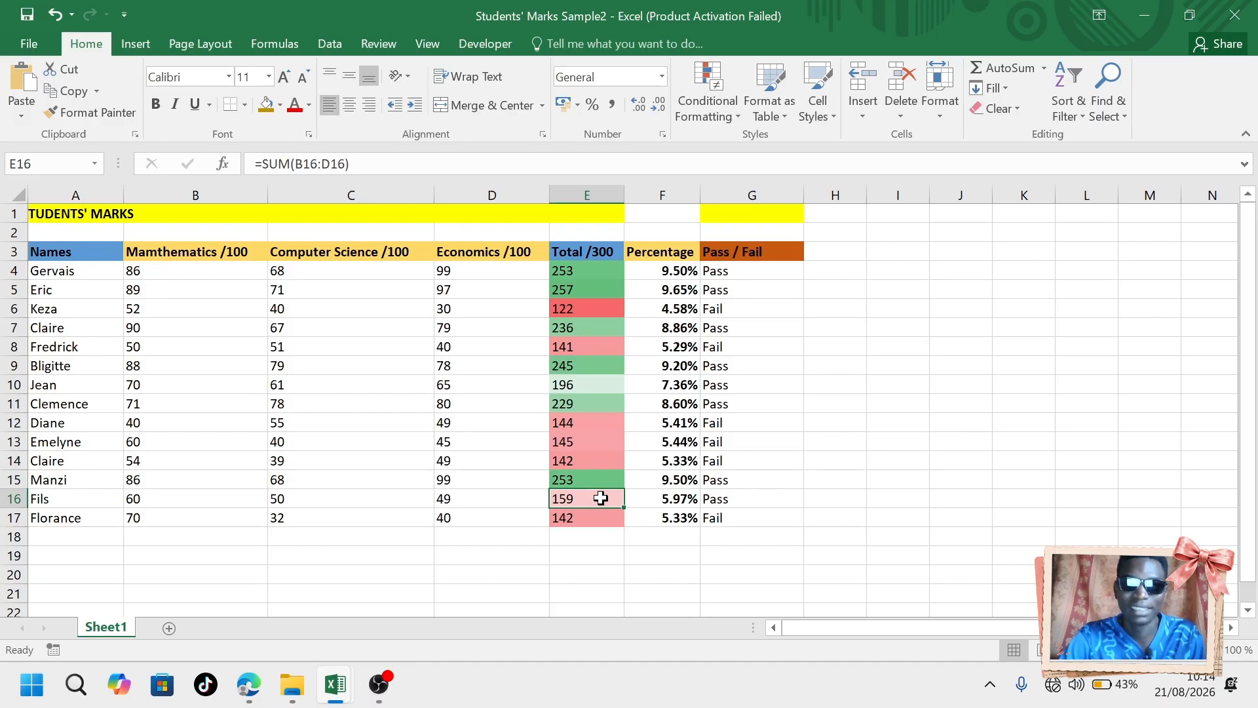
left_click(600, 388)
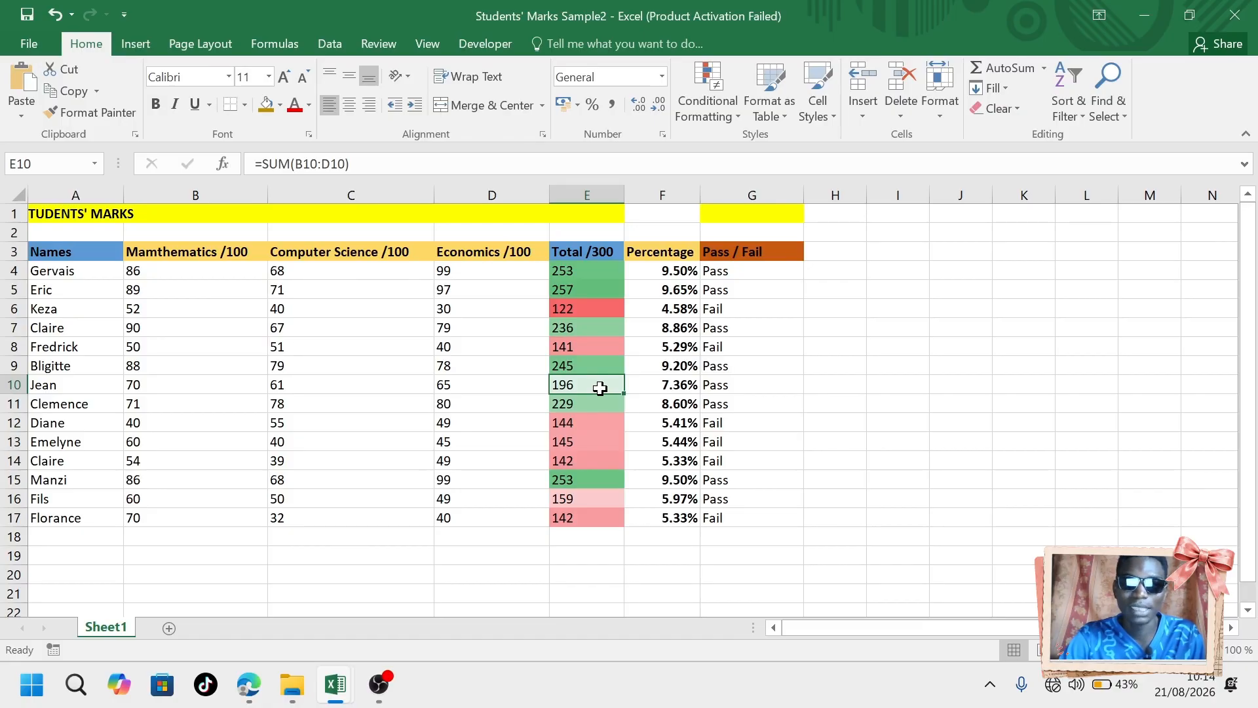
left_click(602, 272)
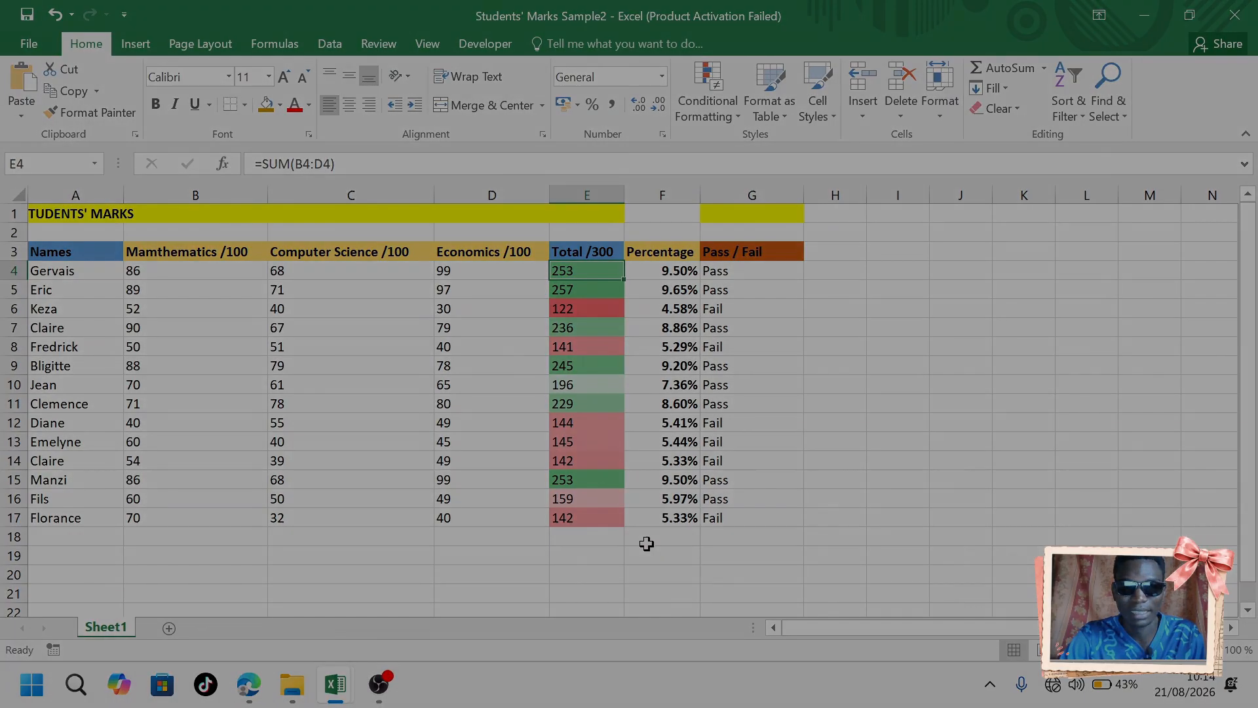
left_click(647, 554)
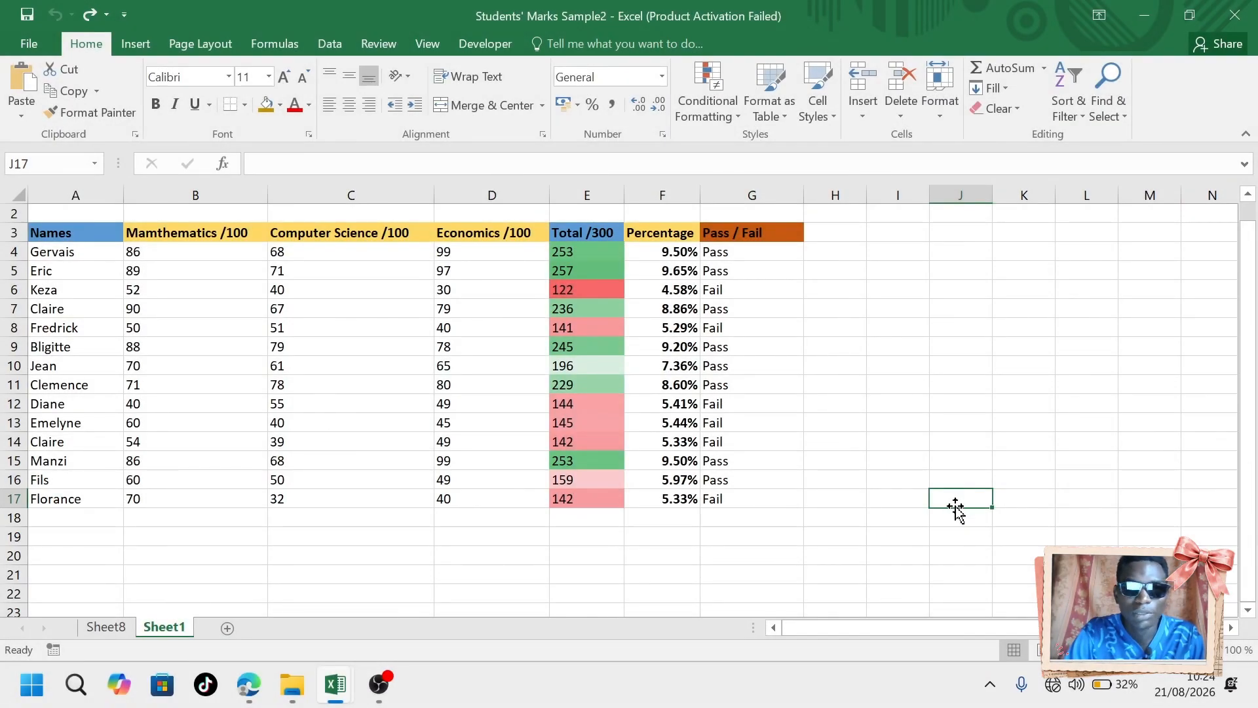
Insert a Clustered Column chart of the whole marks table A3:G17, using the Quick Analysis suggestion that plots students along the axis.
left_click(68, 230)
left_click_drag(67, 231, 733, 497)
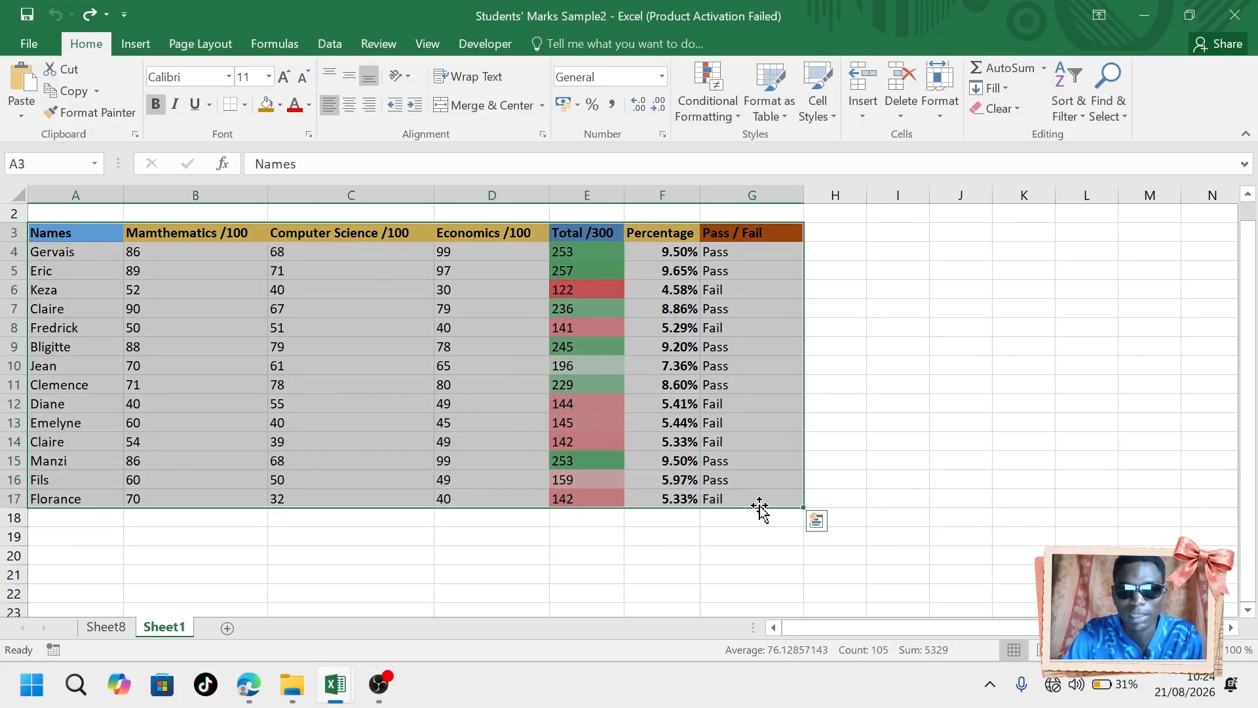
left_click(817, 524)
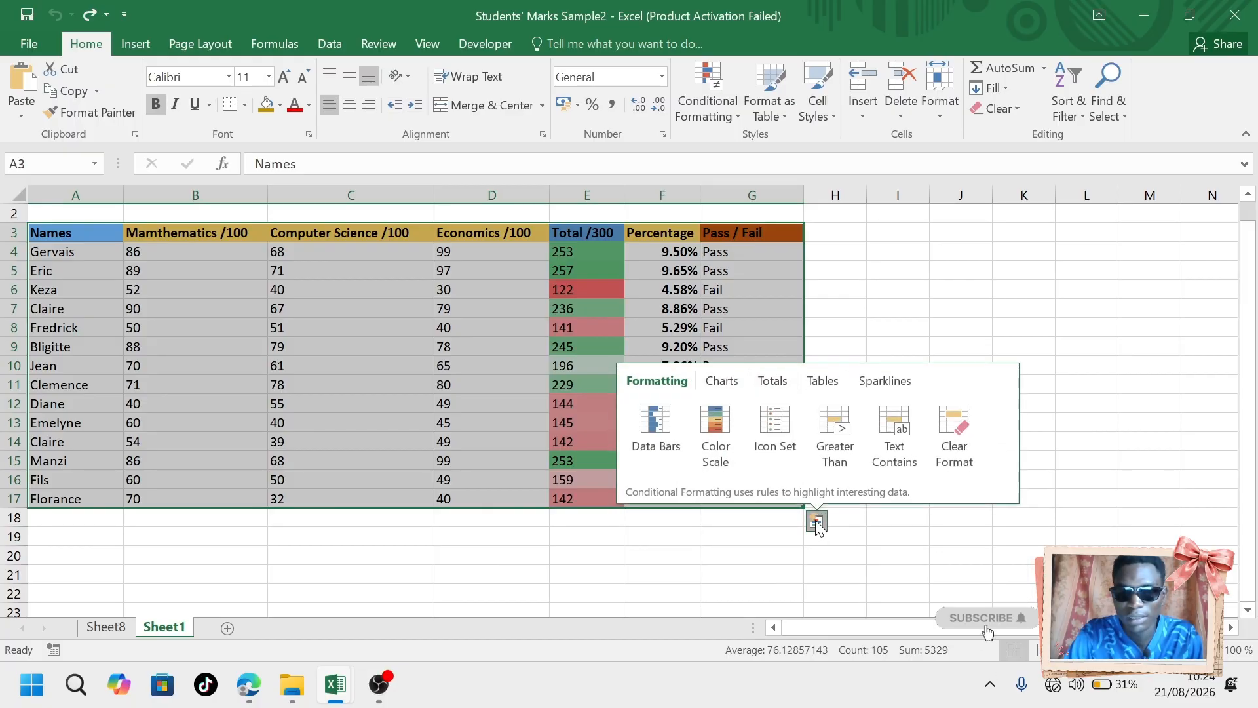
left_click(736, 385)
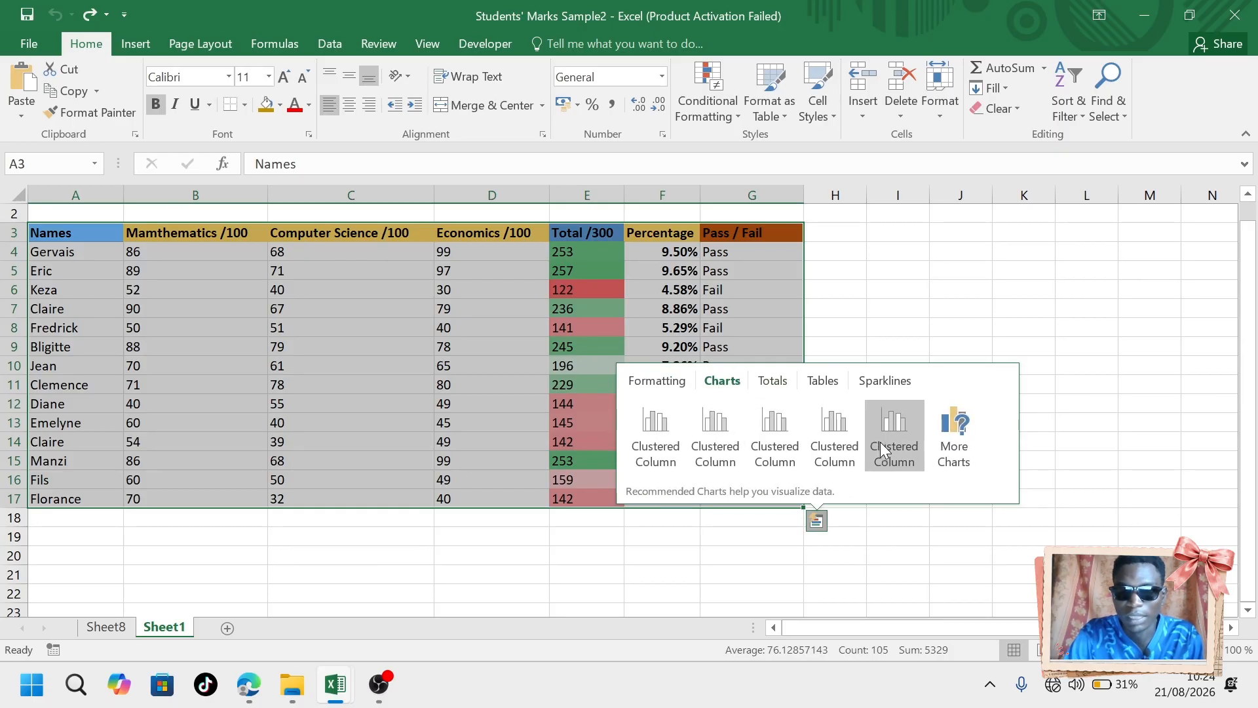
mouse_move(881, 442)
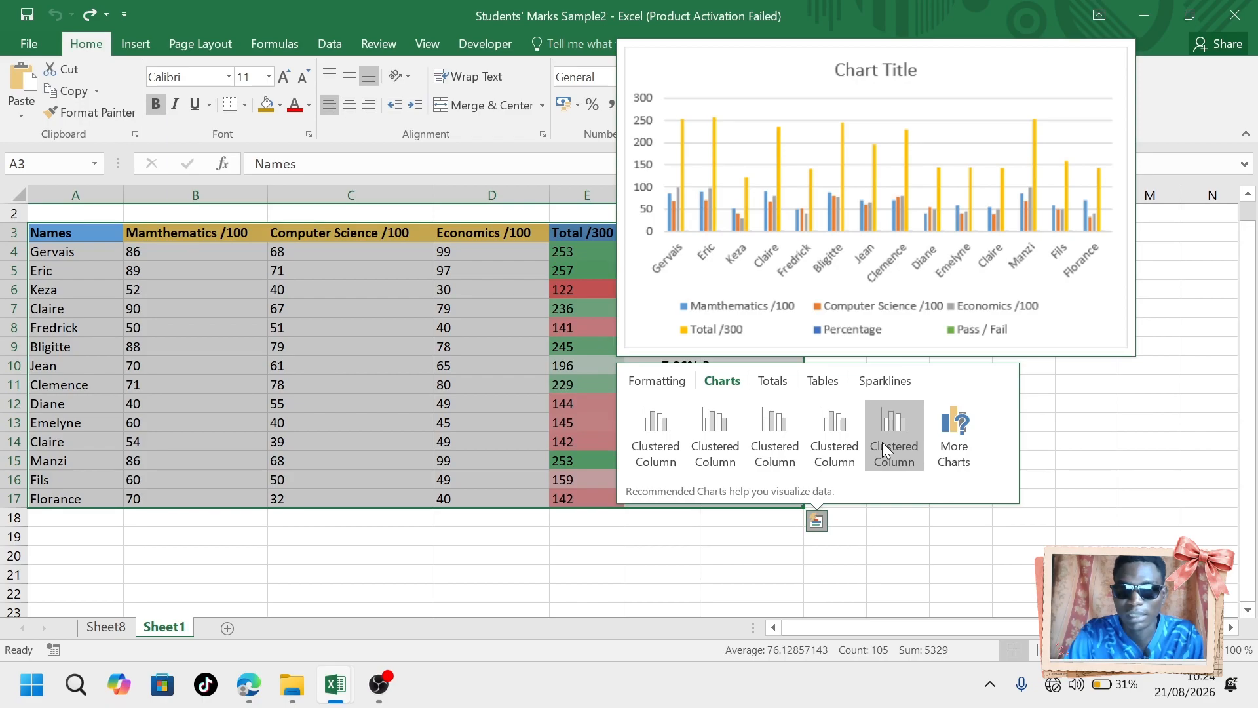
left_click(882, 442)
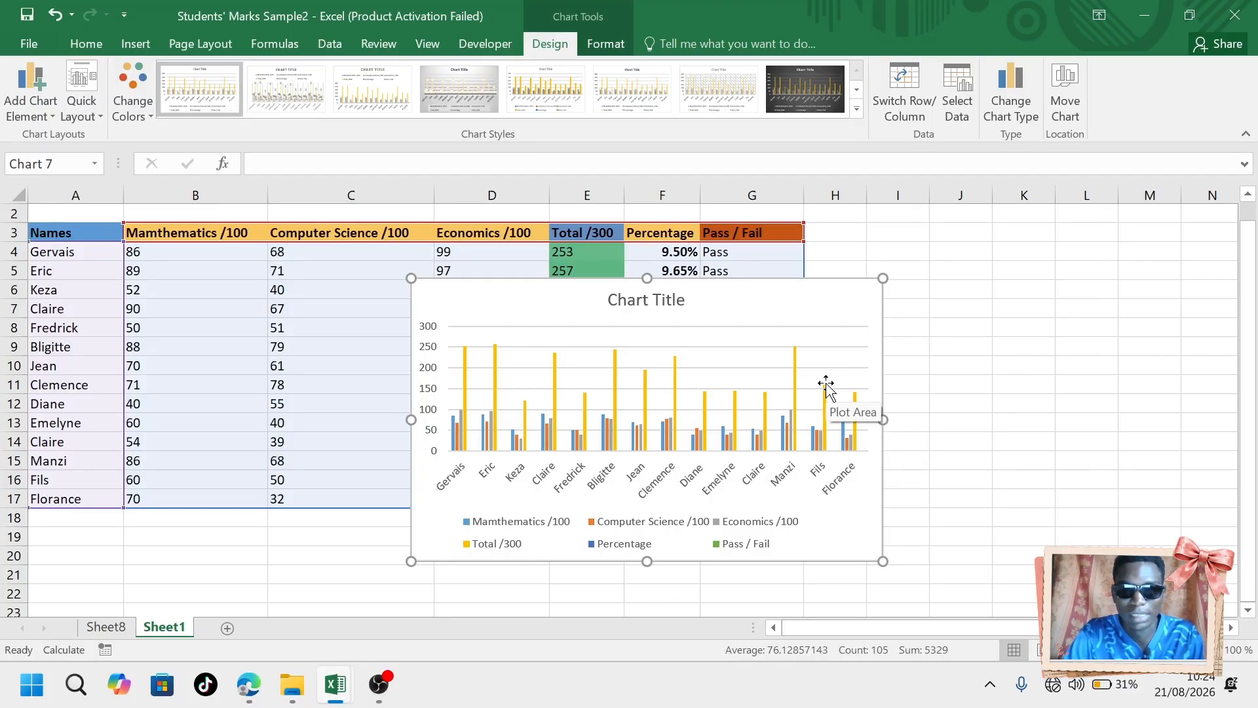
Move the chart beside the marks table, make it slightly taller and widen it toward the Pass / Fail column.
left_click_drag(741, 301, 1141, 243)
left_click_drag(1047, 503, 1046, 524)
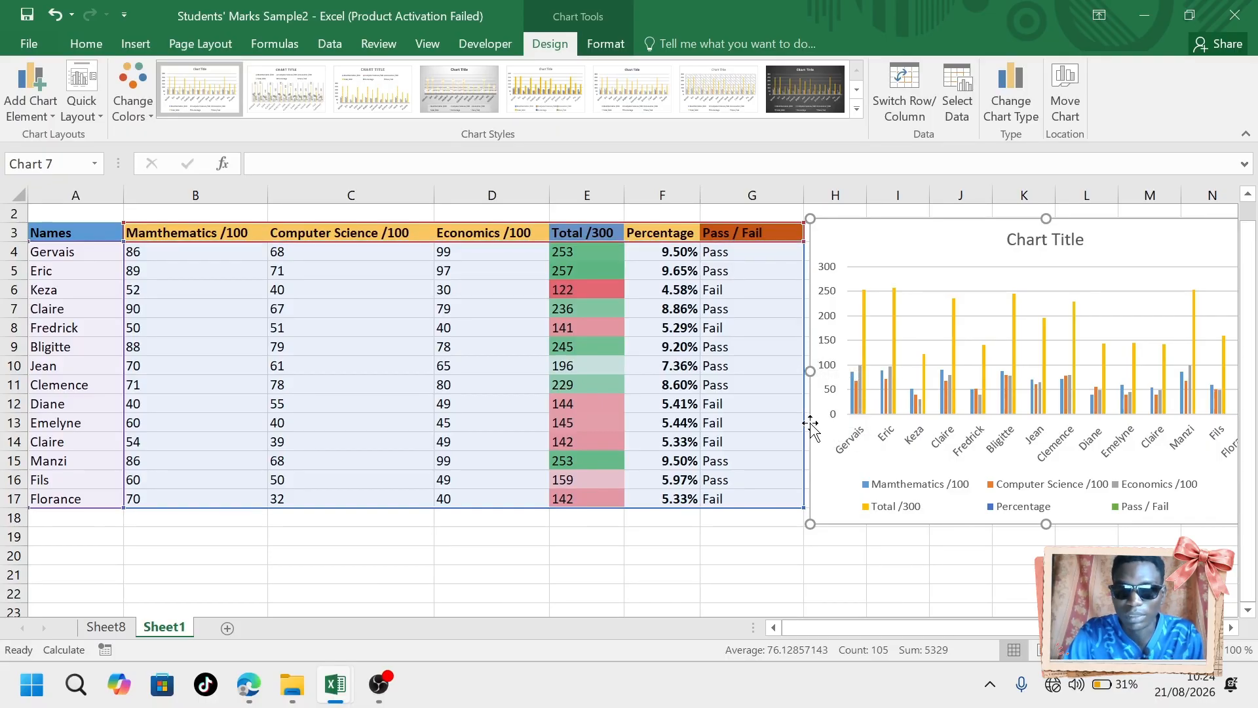
left_click(860, 567)
left_click(823, 443)
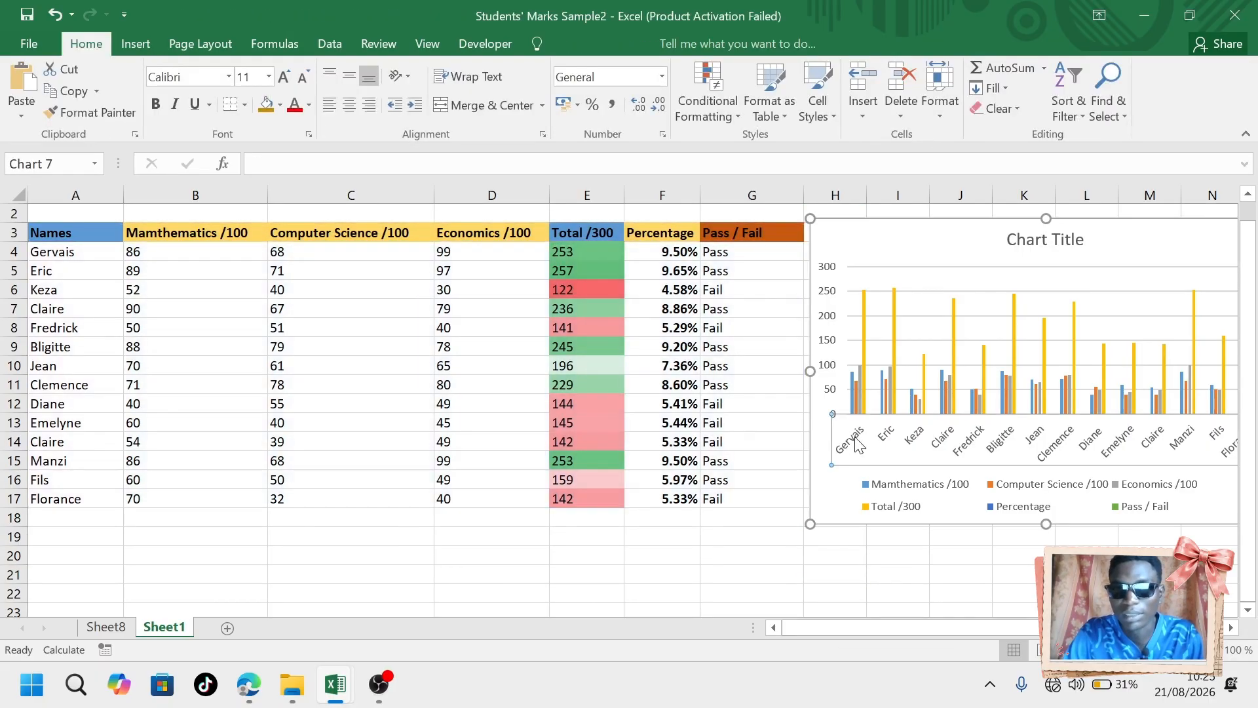
left_click_drag(810, 371, 770, 371)
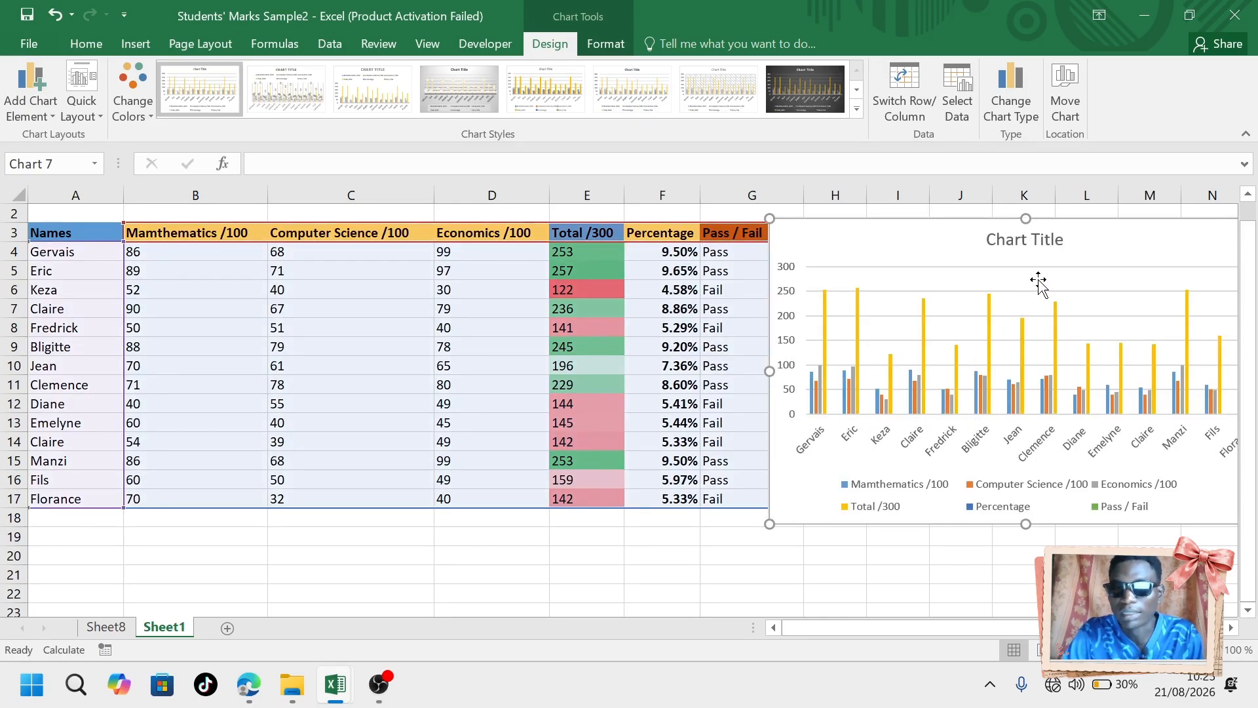
Replace the chart's placeholder title with "Students' performance Analysis".
left_click(1071, 243)
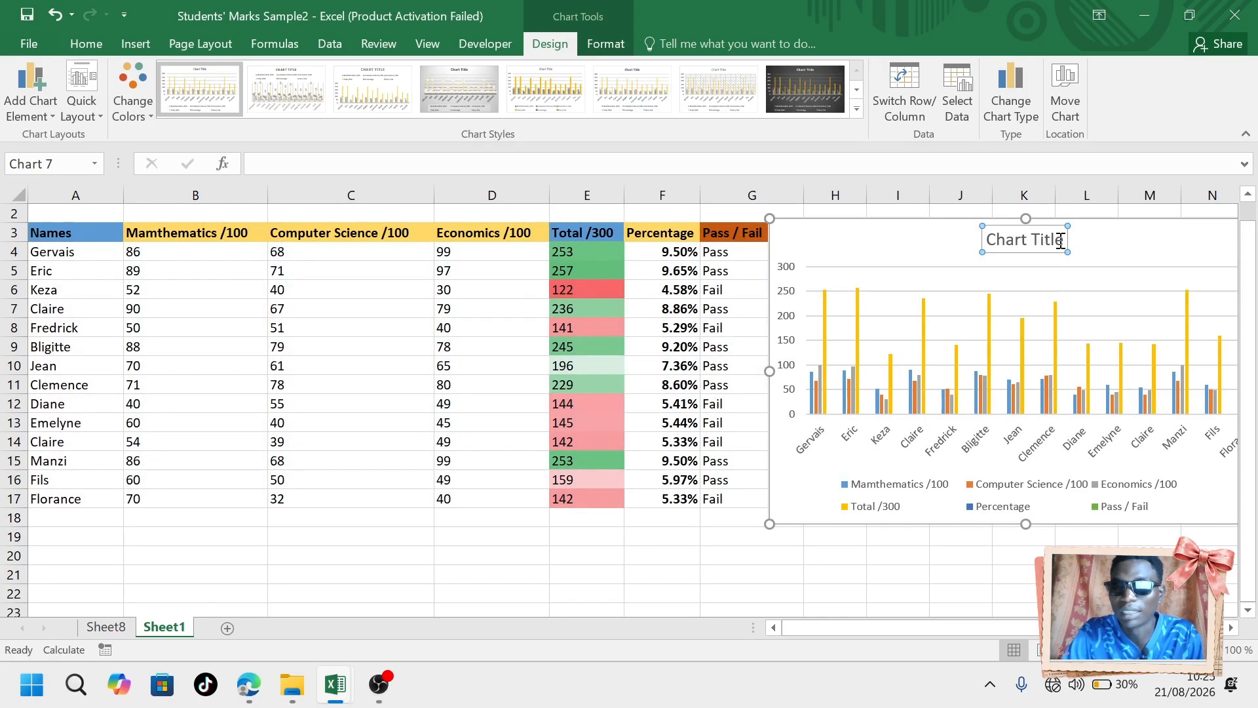
left_click(1063, 241)
key("BackSpace")
key("BackSpace")
key("BackSpace")
key("BackSpace")
key("BackSpace")
key("BackSpace")
key("BackSpace")
key("BackSpace")
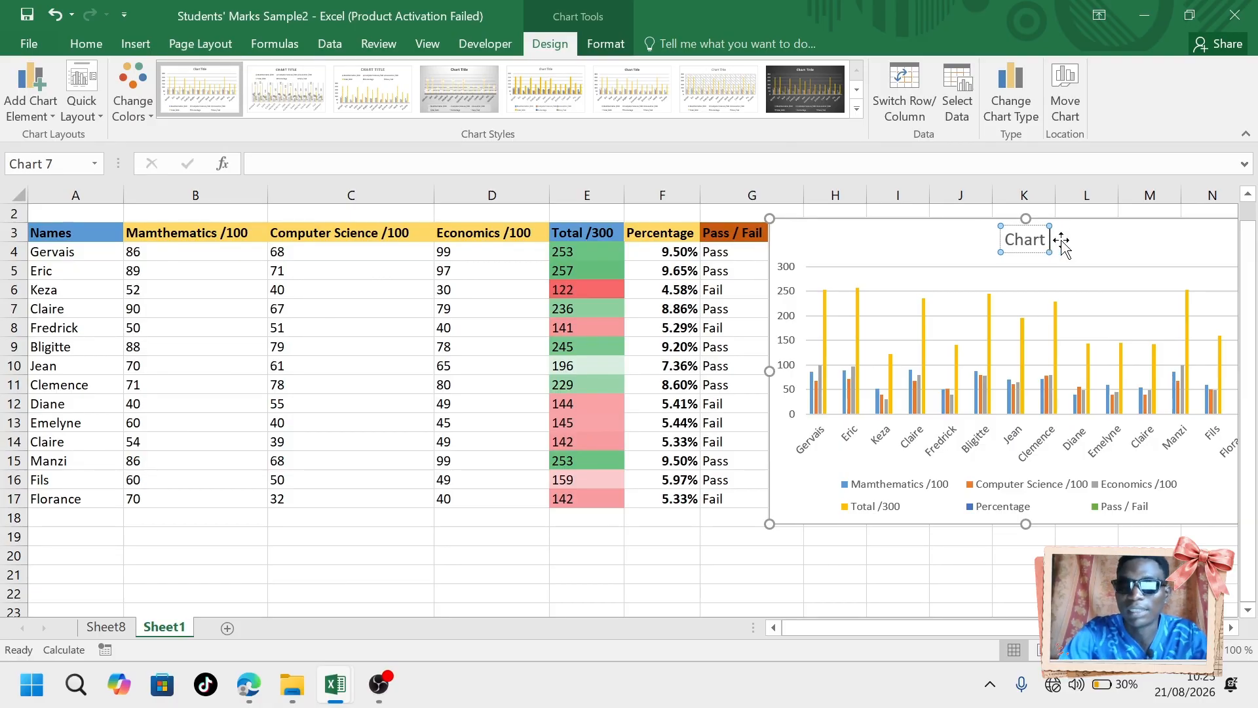
key("BackSpace")
key("BackSpace")
key("BackSpace")
key("Caps_Lock")
type("Studen")
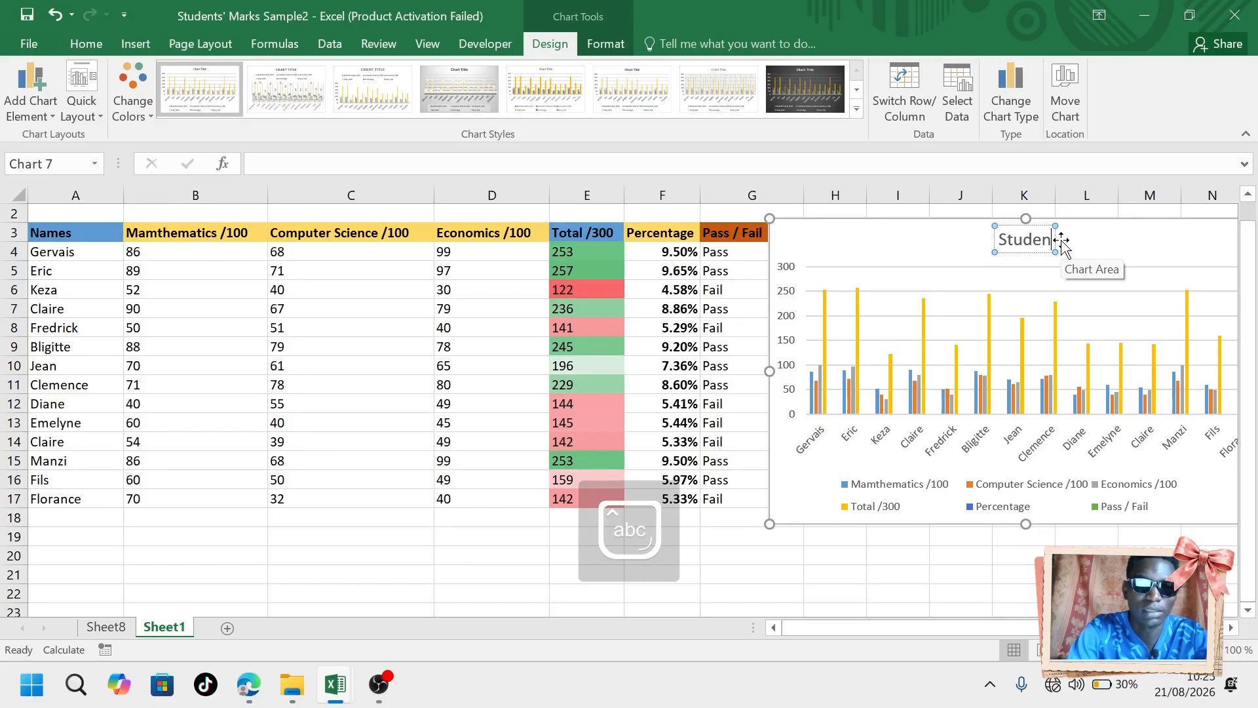
type("ts' perform")
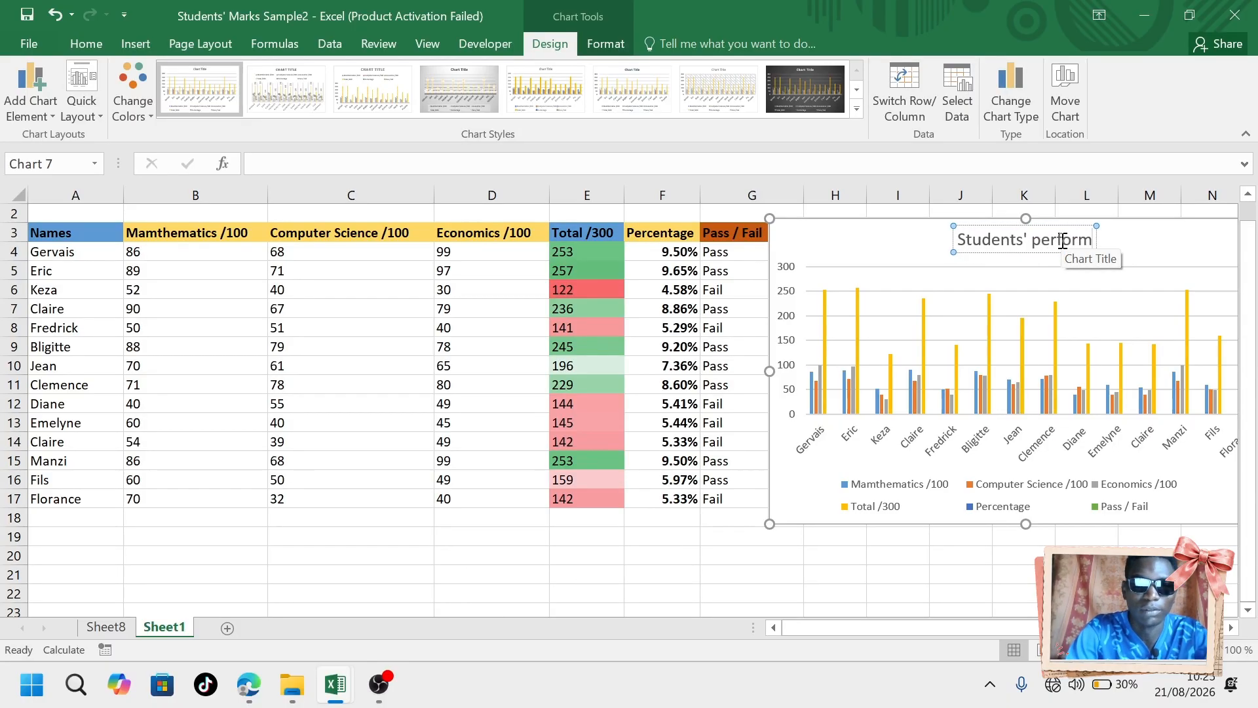
type("ance")
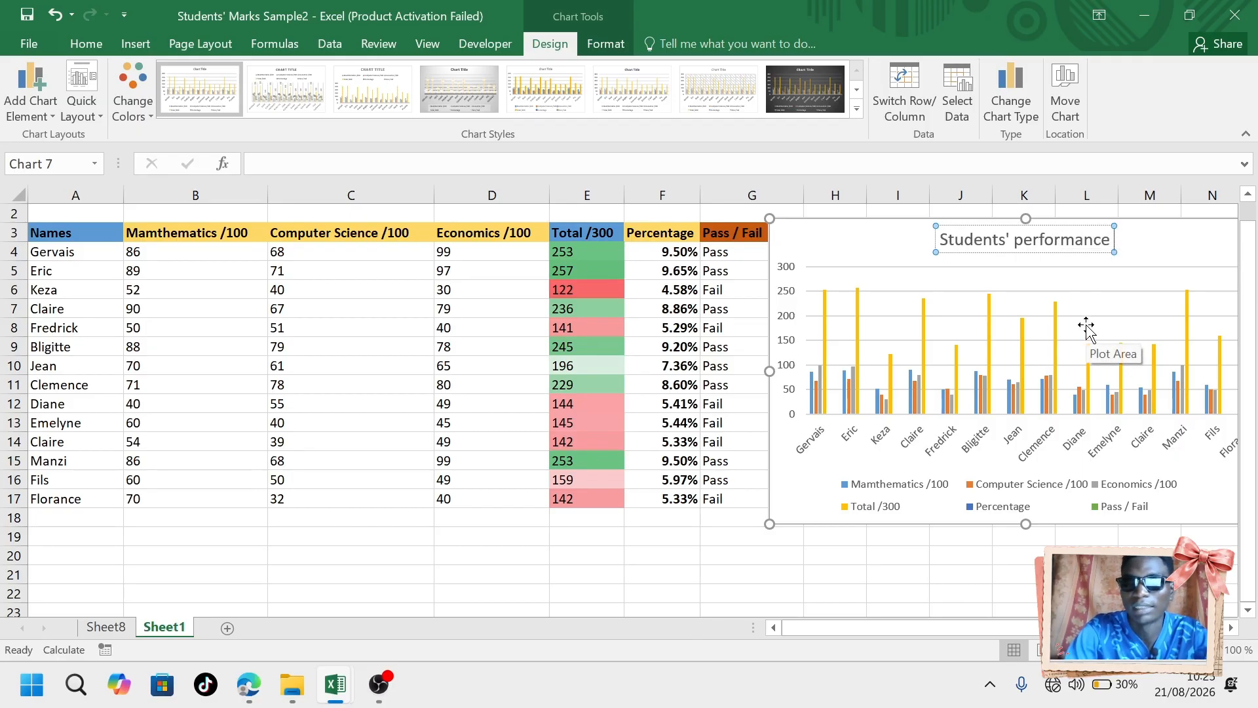
key("Caps_Lock")
type("A")
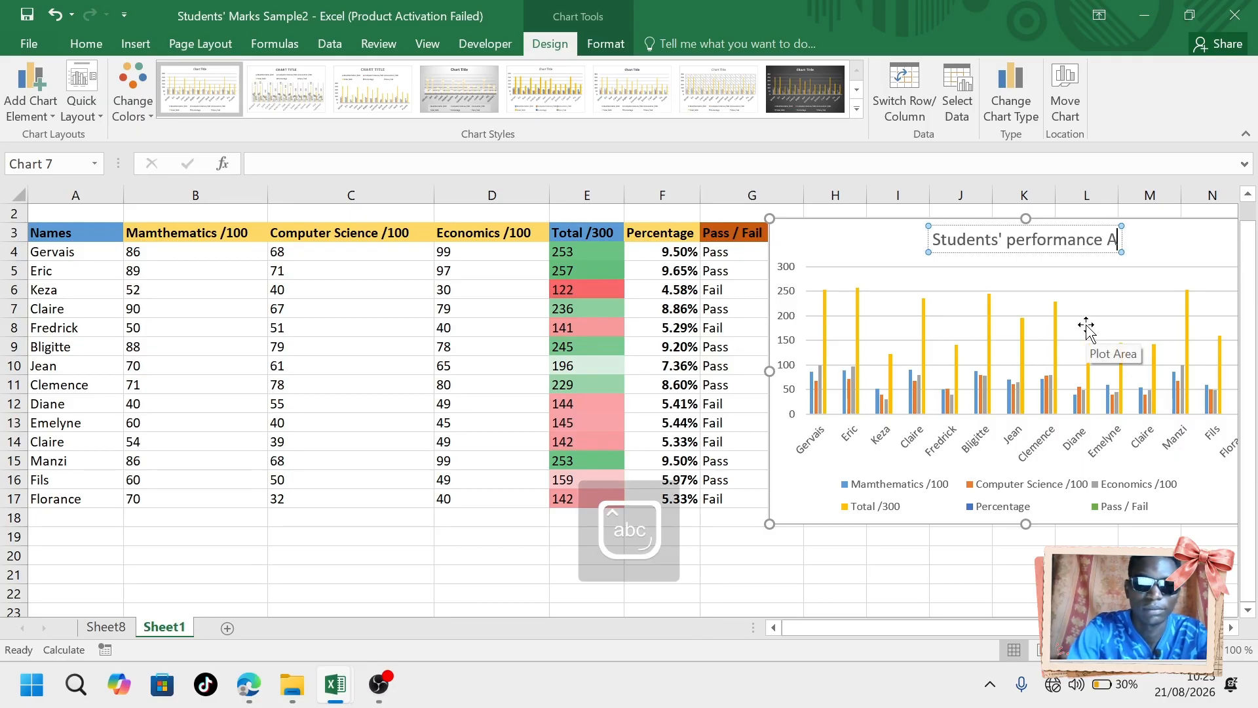
type("nalysis")
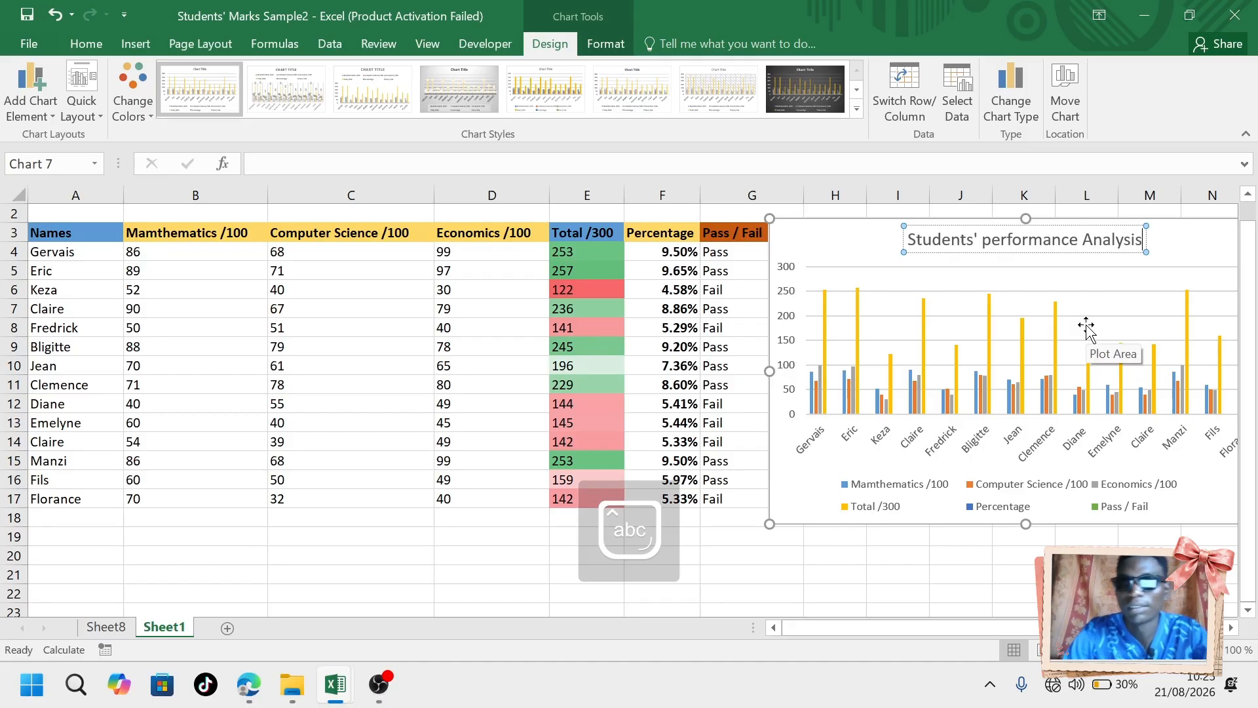
Capitalise the second word of the chart title so it reads "Students' Performance Analysis".
left_click(989, 239)
key("BackSpace")
key("Caps_Lock")
type("P")
key("Caps_Lock")
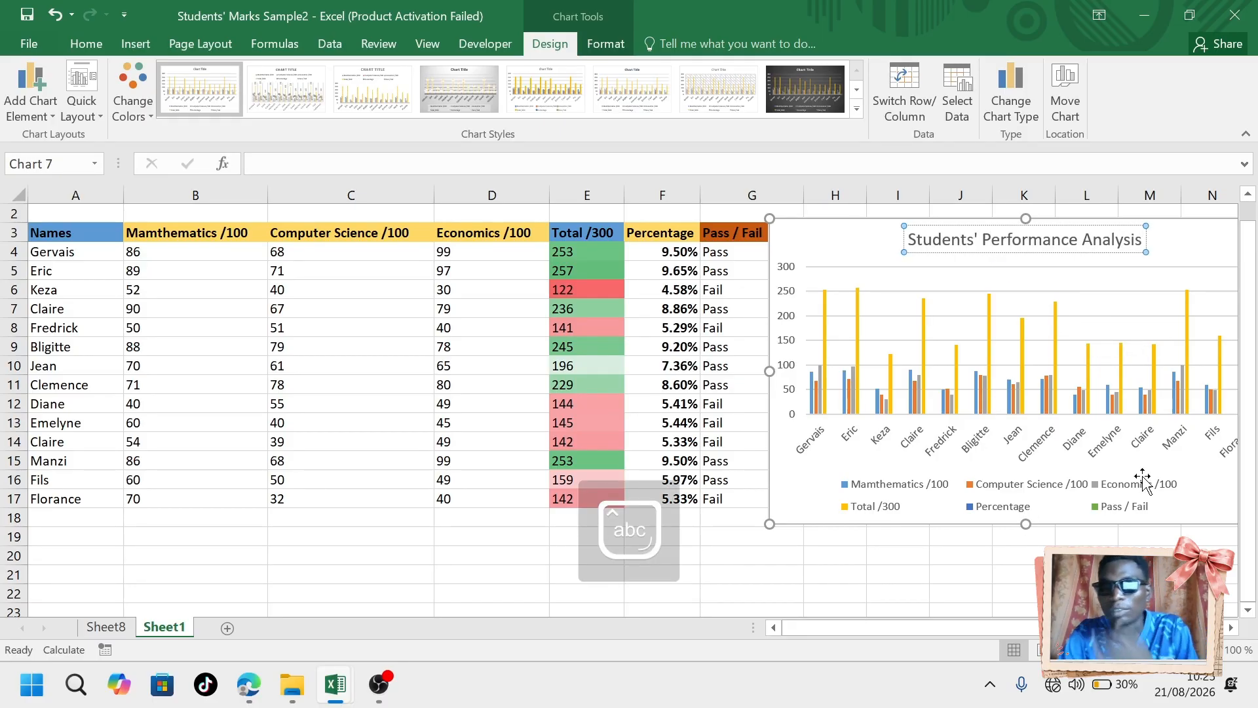
left_click(1190, 249)
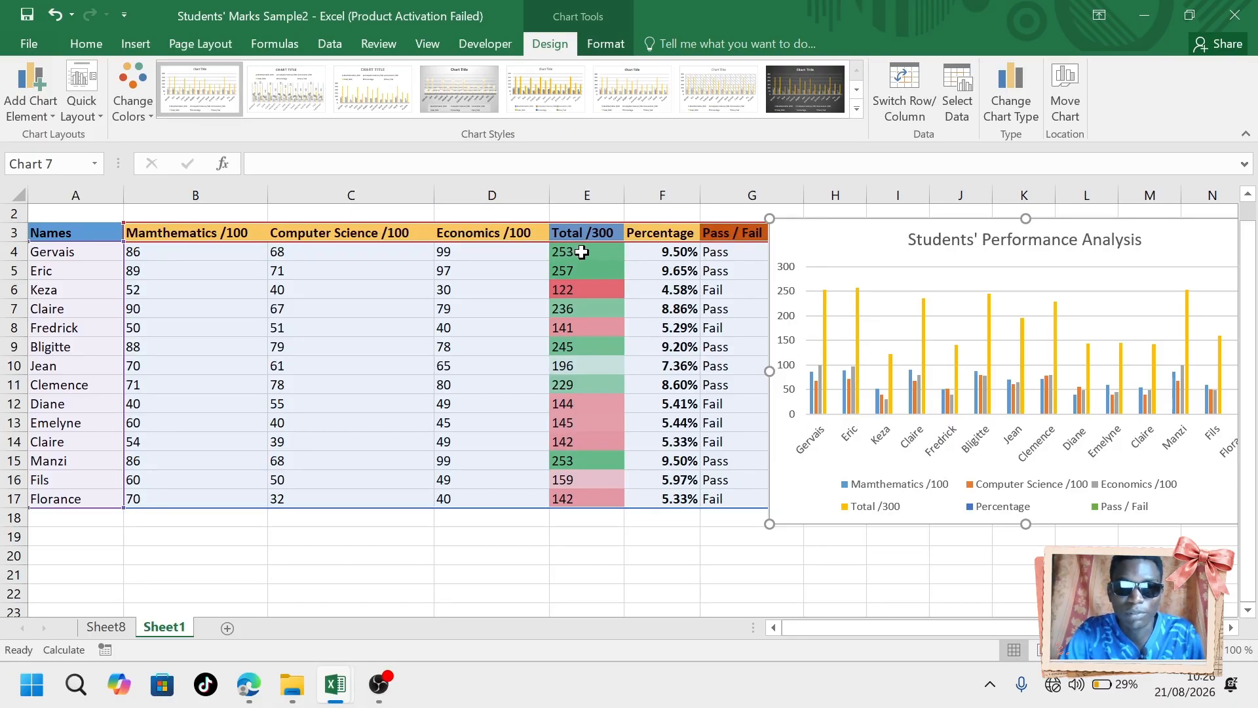
Try other preset chart styles and apply the fifth one, with outlined, lightly filled columns, to the performance chart.
mouse_move(815, 295)
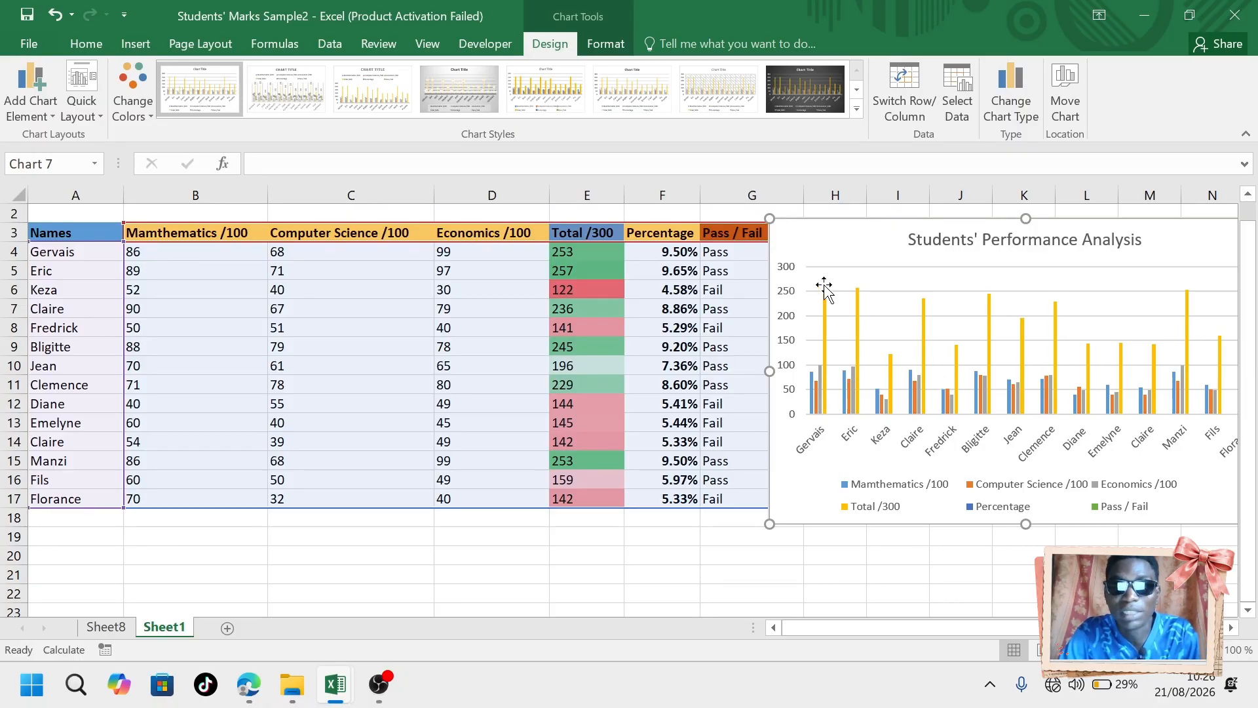
left_click(725, 101)
left_click(617, 105)
left_click(556, 92)
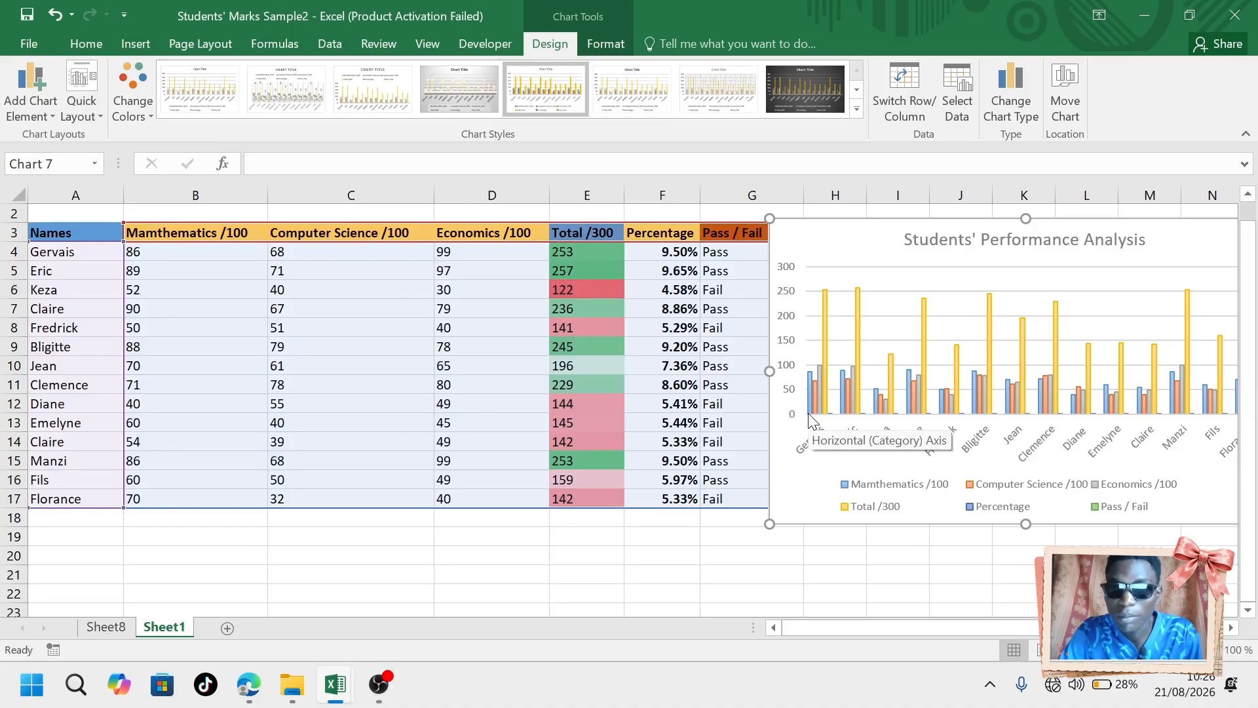
mouse_move(811, 380)
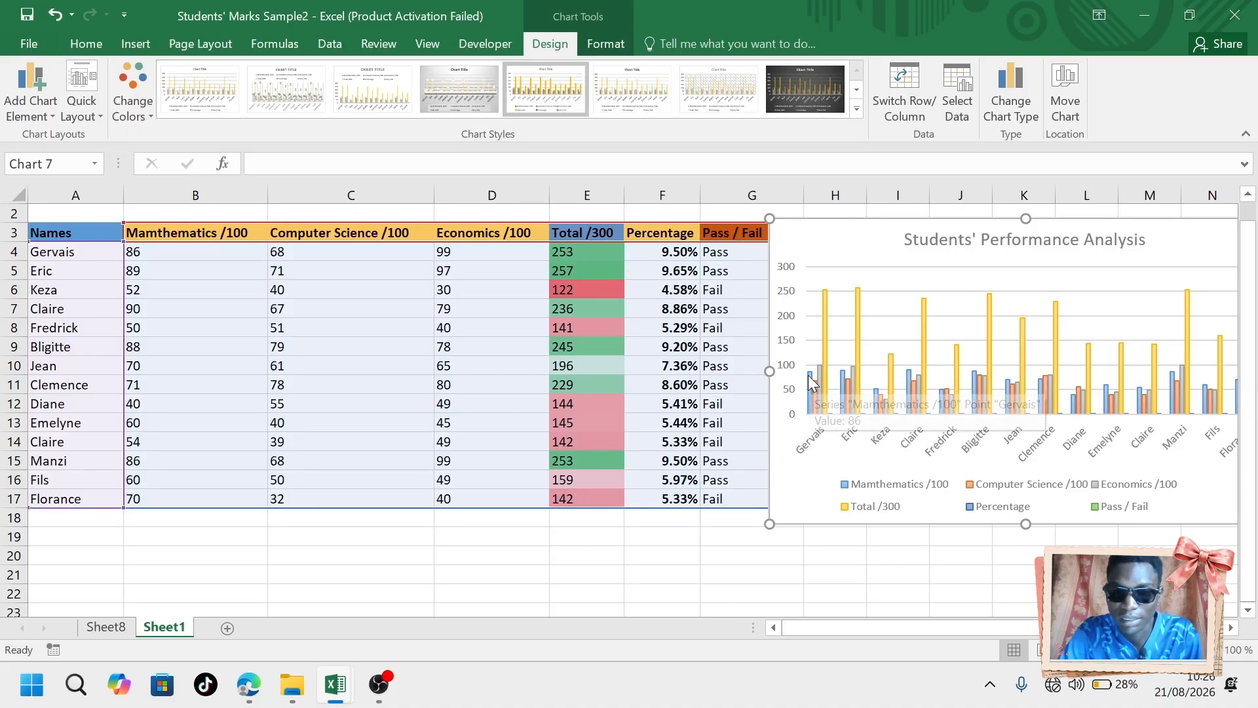